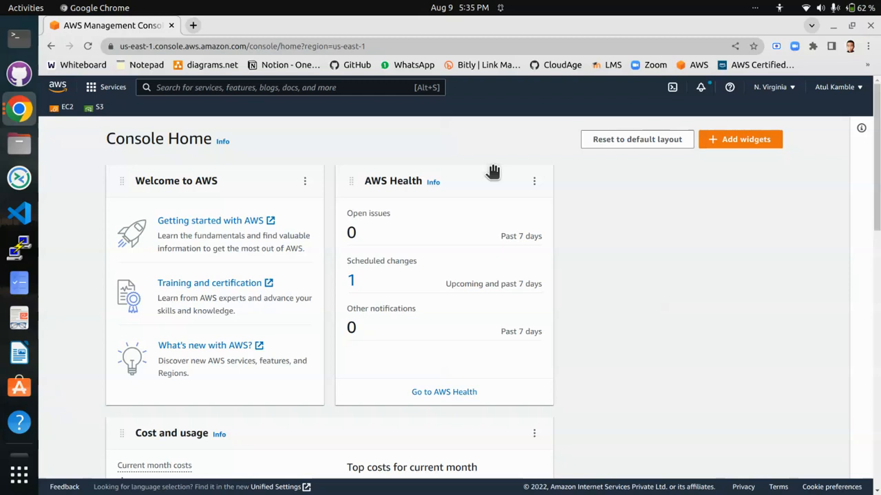
# - Start launching a new EC2 instance and name it linux2
pyautogui.click(61, 112)
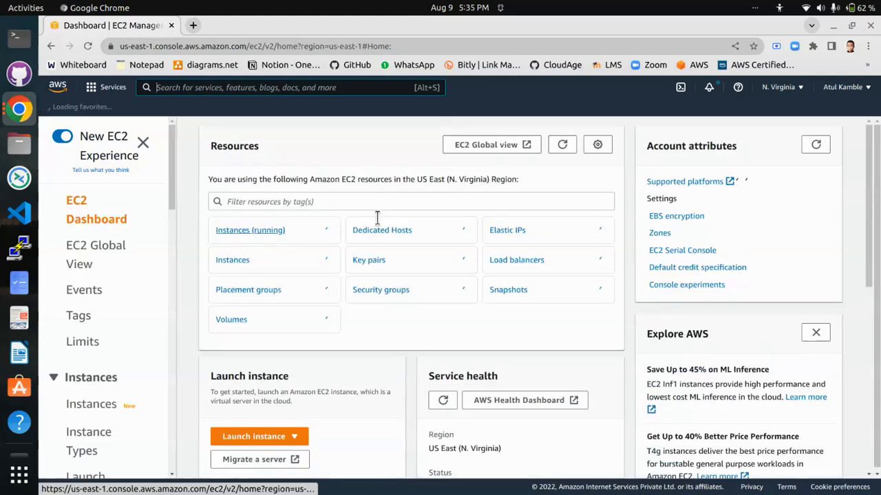
pyautogui.scroll(-3, 243, 359)
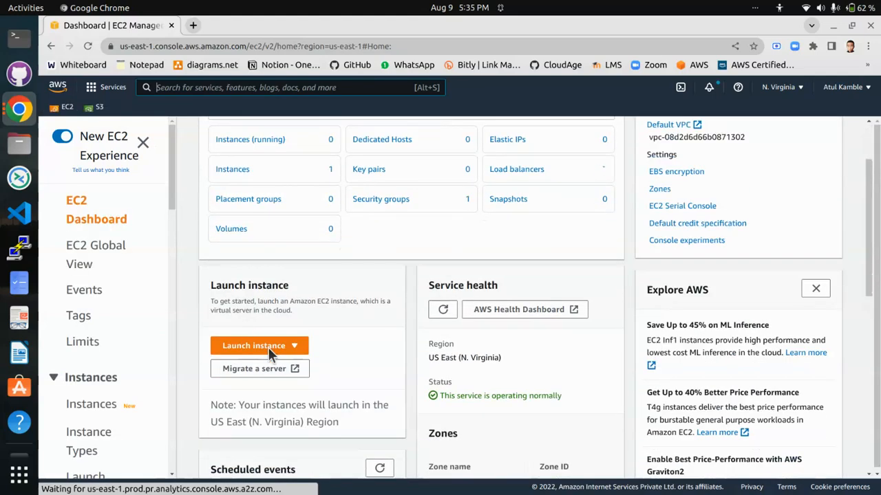
pyautogui.click(289, 347)
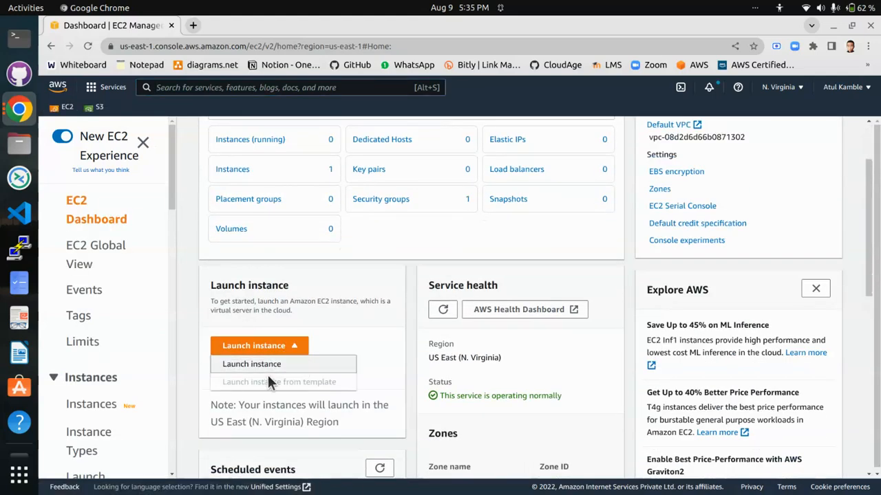
pyautogui.click(279, 366)
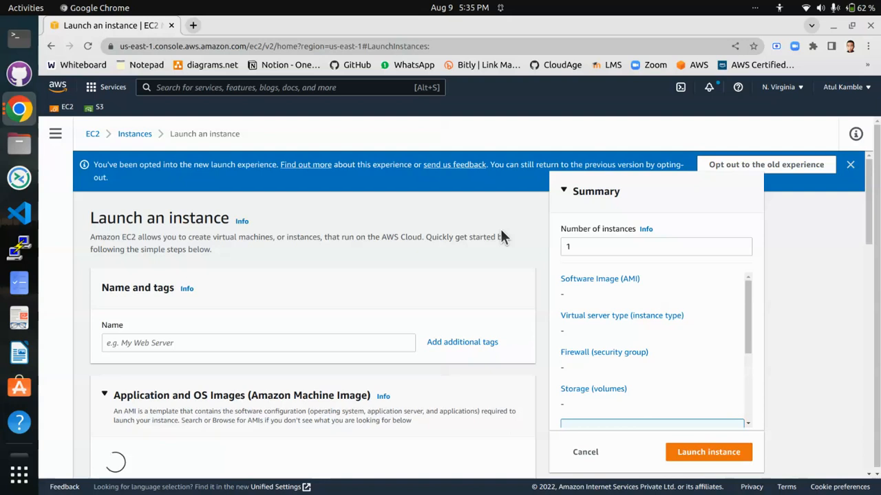
pyautogui.click(171, 343)
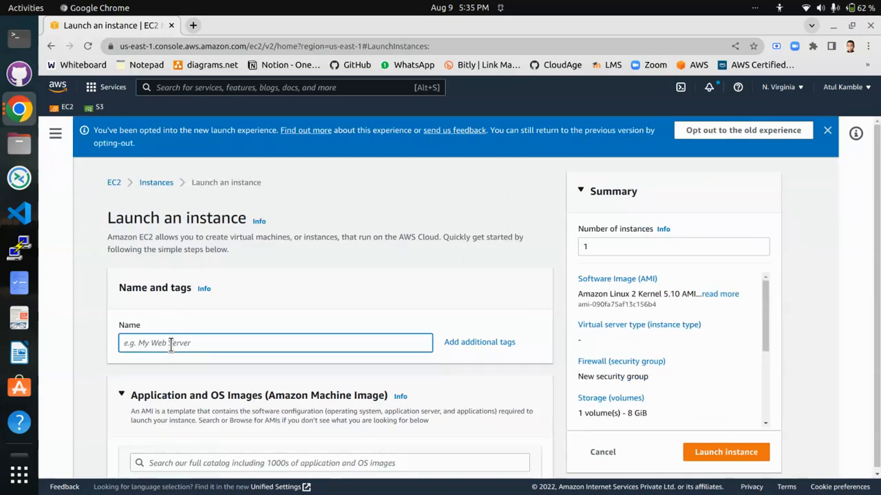
pyautogui.write('linux2')
# - Create an RSA key pair named linux2 in .pem format for the instance, keeping the Amazon Linux 2 image and t2.micro type
pyautogui.scroll(-8, 324, 315)
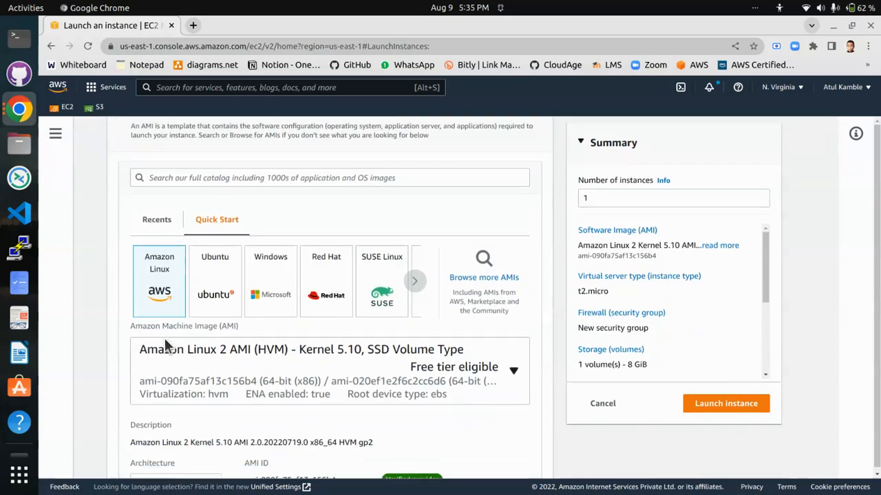
pyautogui.scroll(-3, 171, 298)
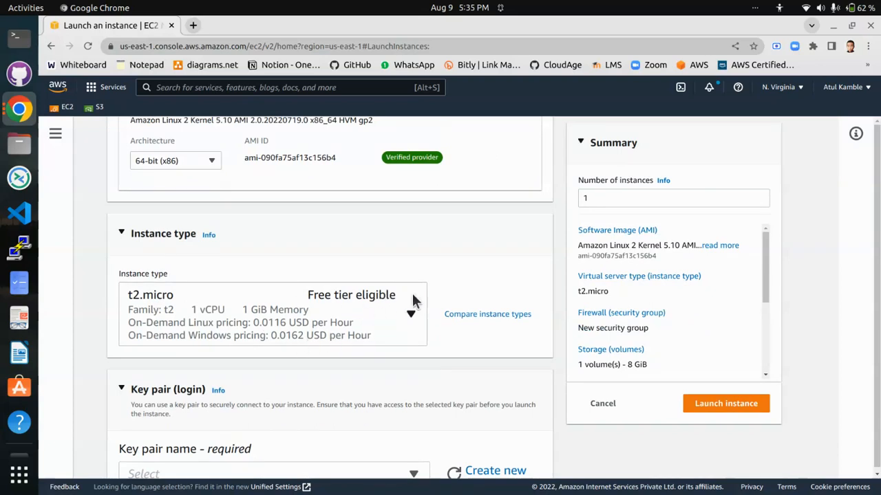
pyautogui.scroll(-4, 412, 289)
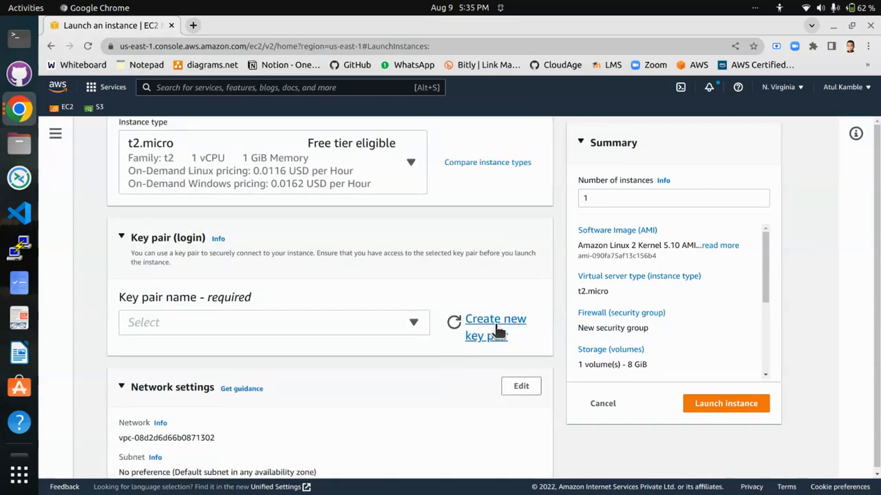
pyautogui.scroll(-2, 498, 332)
pyautogui.click(494, 266)
pyautogui.click(344, 270)
pyautogui.write('linux2')
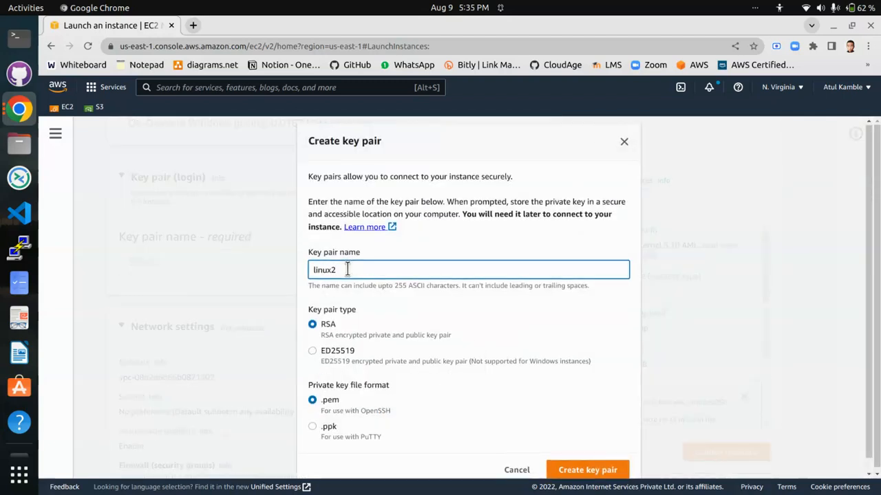
pyautogui.scroll(-1, 337, 410)
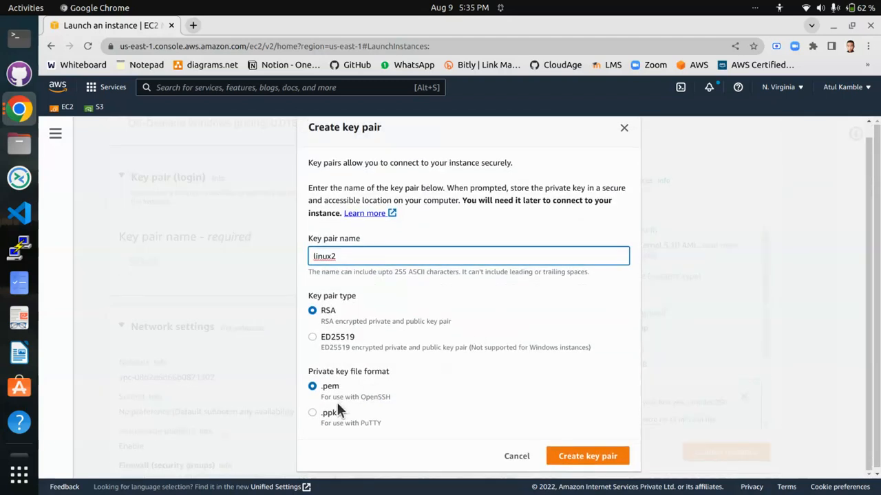
pyautogui.click(586, 456)
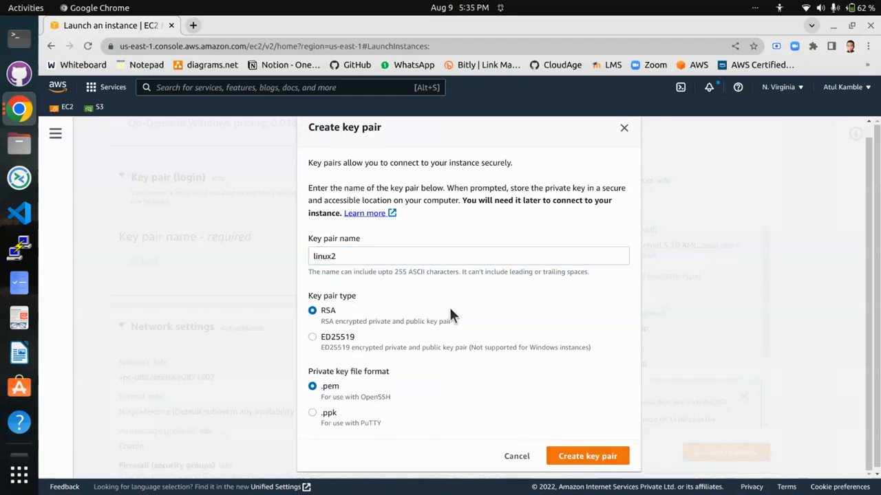
# - Allow HTTPS and HTTP traffic from the internet, launch the instance and open the instances list
pyautogui.scroll(-5, 413, 323)
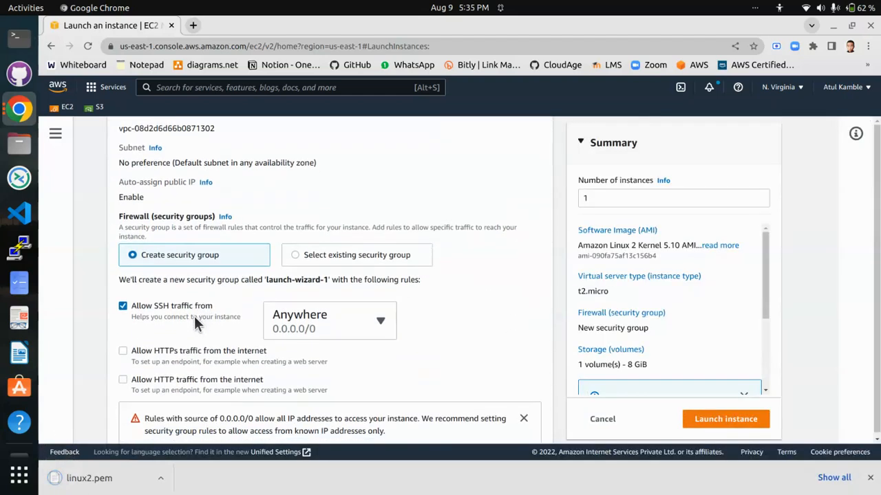
pyautogui.click(196, 297)
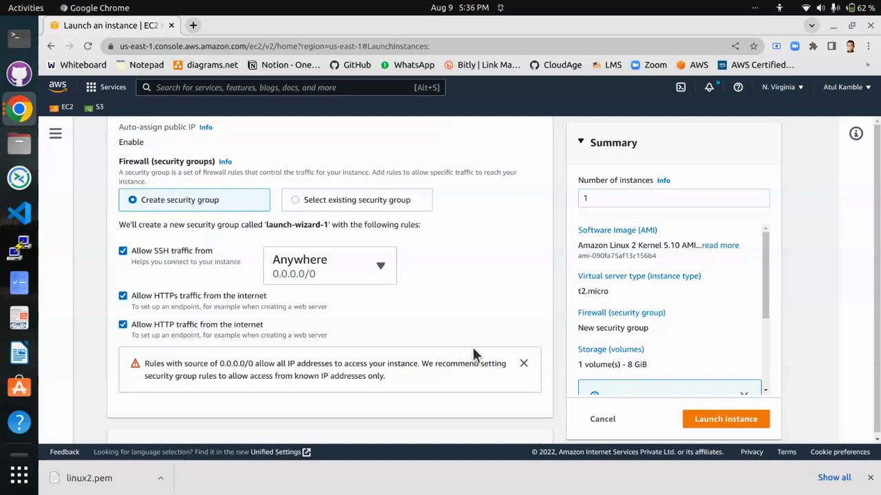
pyautogui.scroll(-3, 687, 371)
pyautogui.click(717, 421)
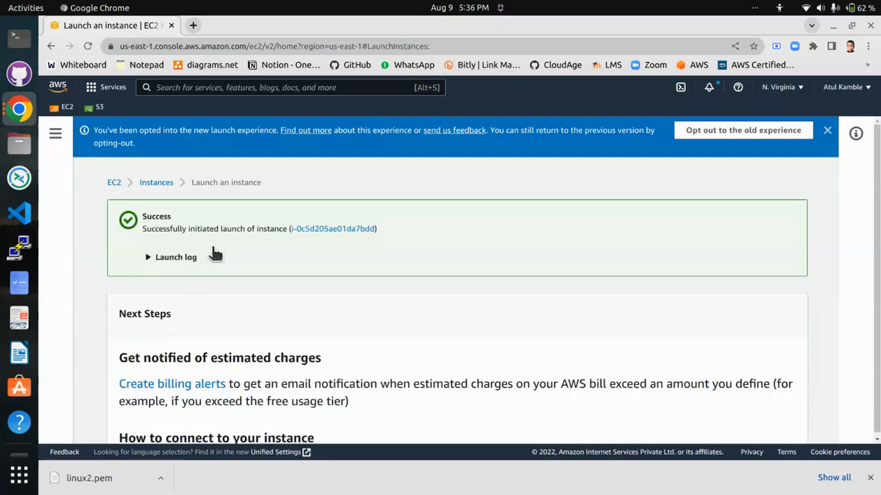
pyautogui.click(165, 186)
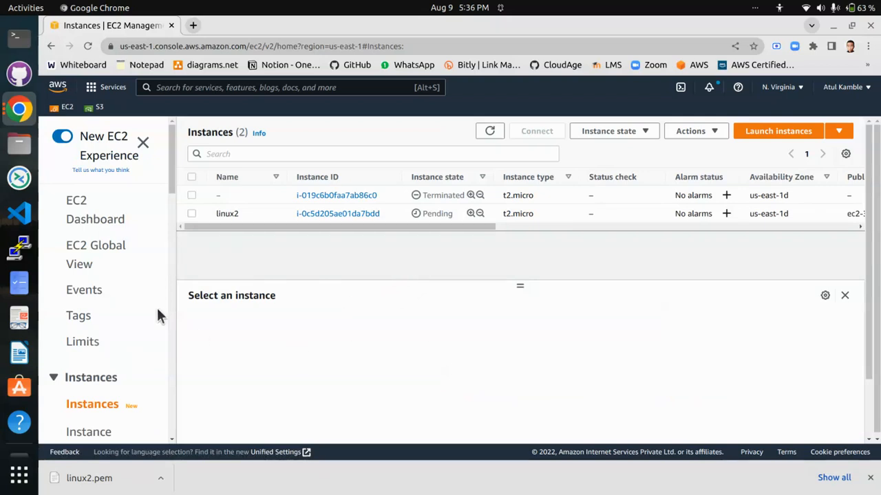
# - Allocate a new Elastic IP address with the default settings and view its entry in the address list
pyautogui.click(95, 215)
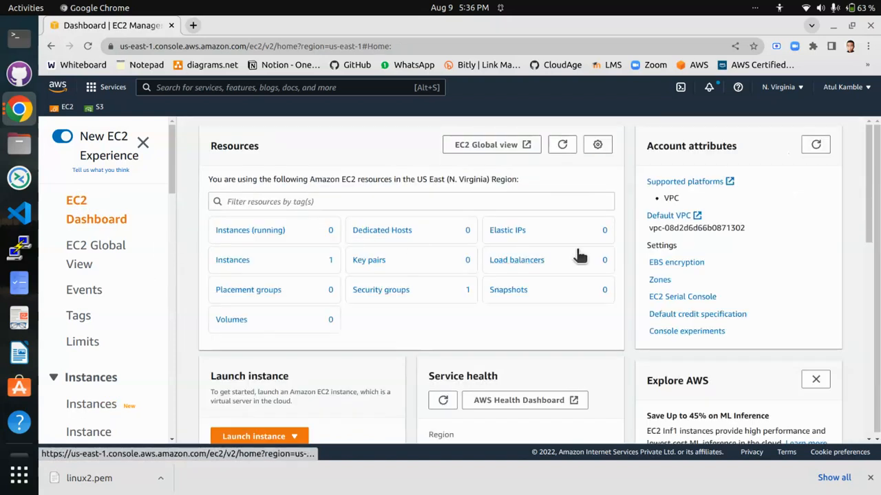
pyautogui.click(509, 234)
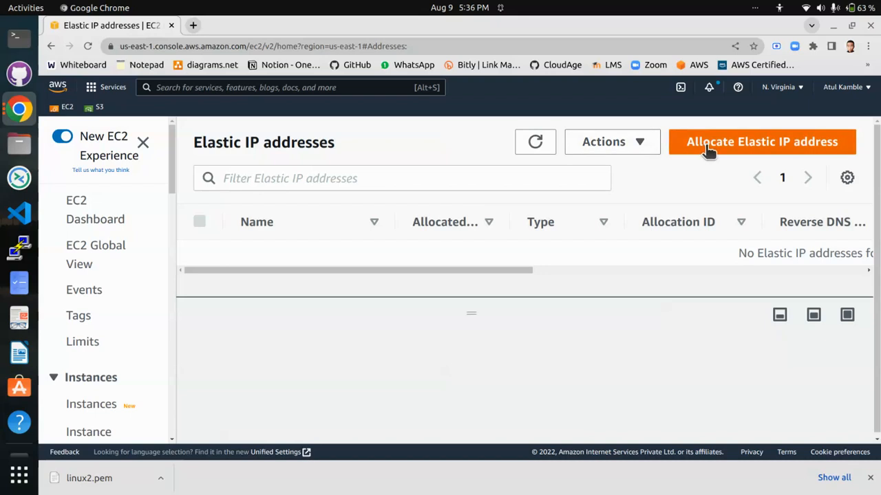
pyautogui.click(760, 142)
pyautogui.scroll(-5, 295, 306)
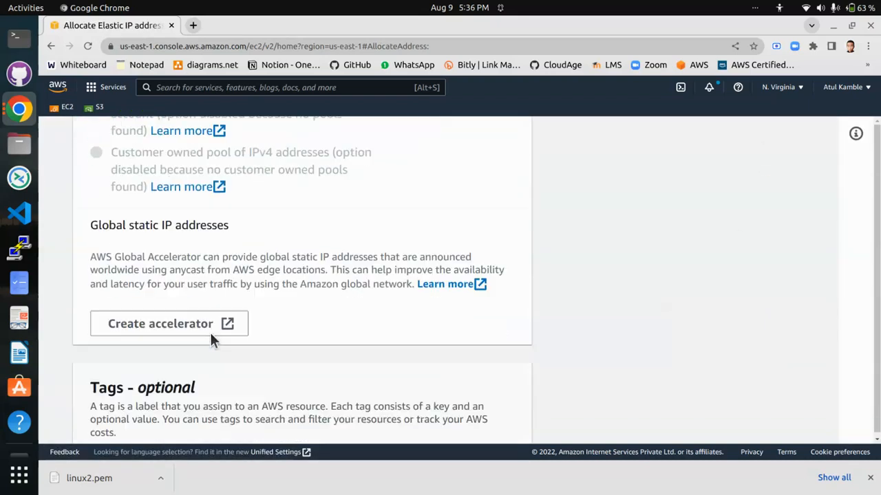
pyautogui.scroll(-3, 210, 332)
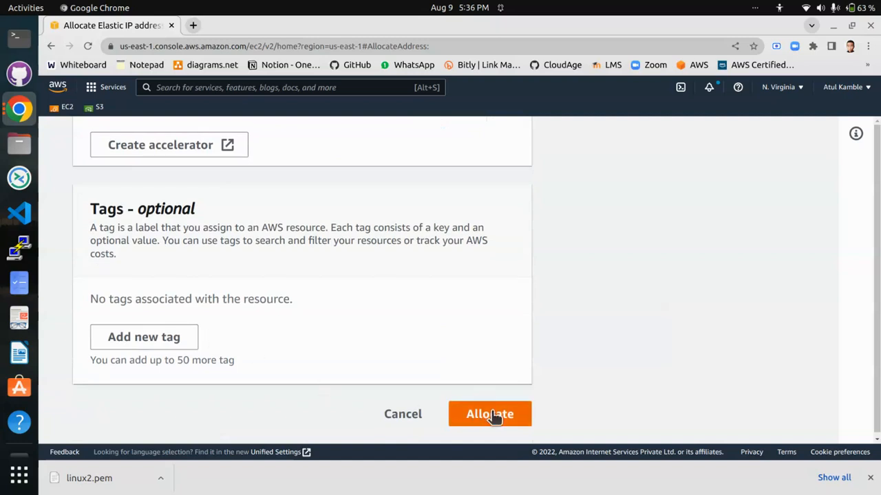
pyautogui.click(494, 416)
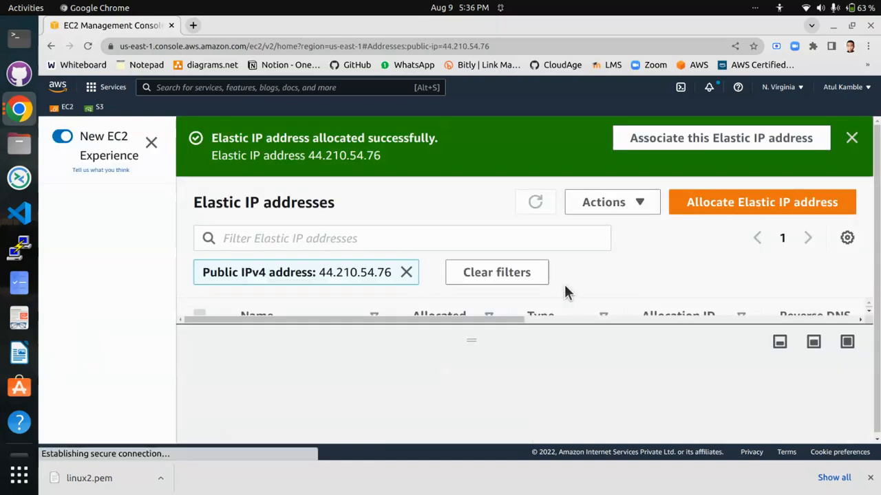
pyautogui.moveTo(309, 155); pyautogui.dragTo(379, 156)
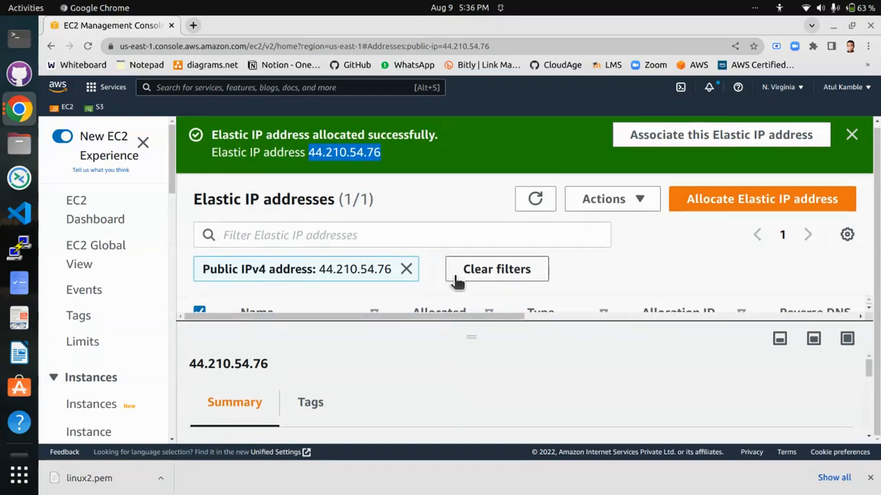
pyautogui.moveTo(373, 320); pyautogui.dragTo(374, 387)
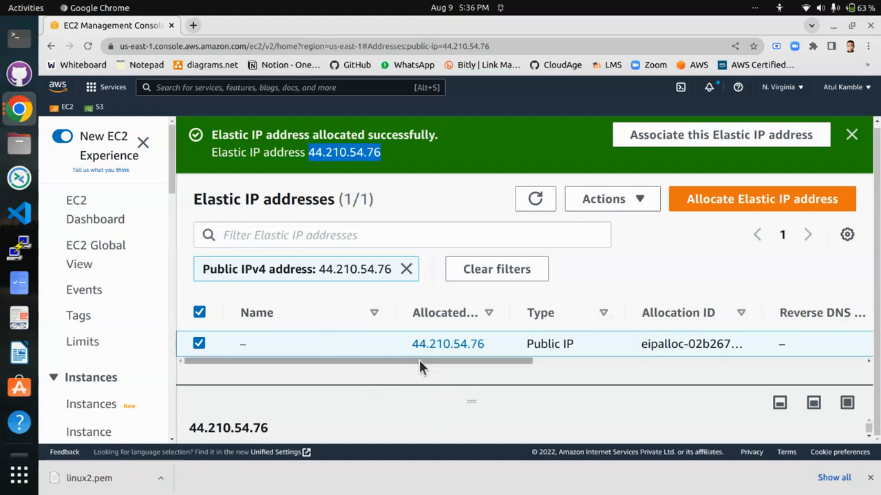
pyautogui.moveTo(426, 361); pyautogui.dragTo(454, 359)
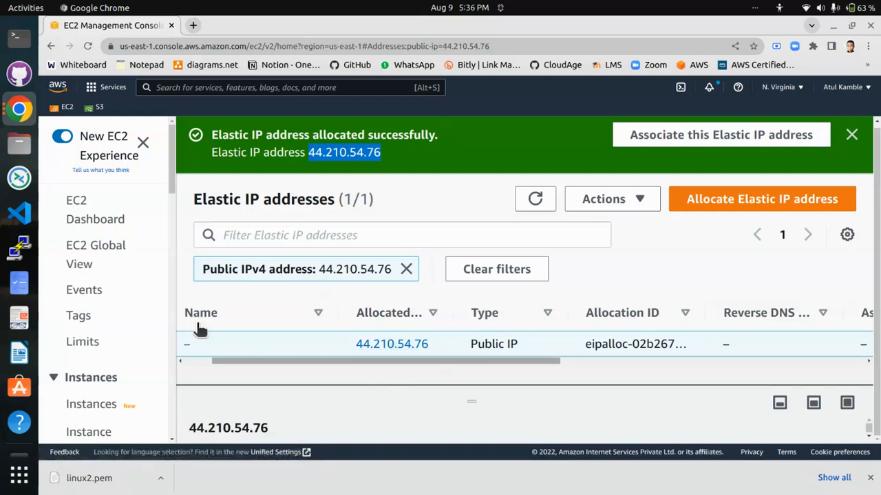
# - Select the linux2 instance among the running instances and copy its public IPv4 address
pyautogui.click(81, 209)
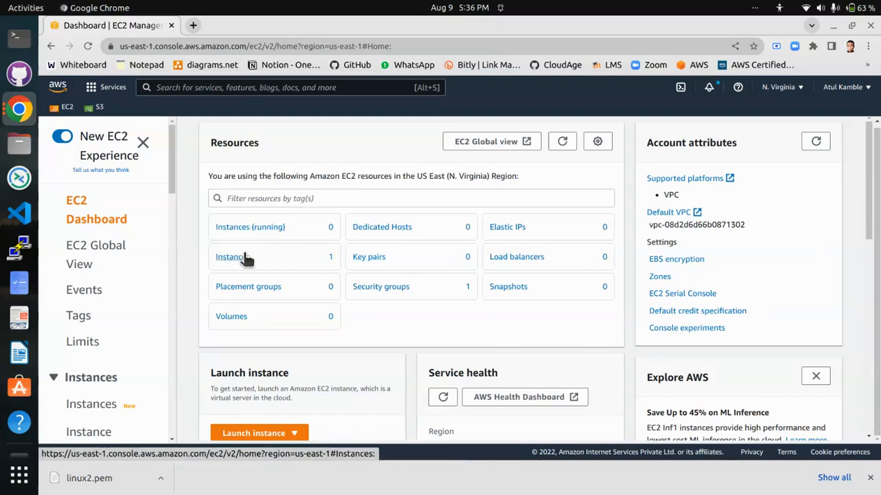
pyautogui.click(257, 228)
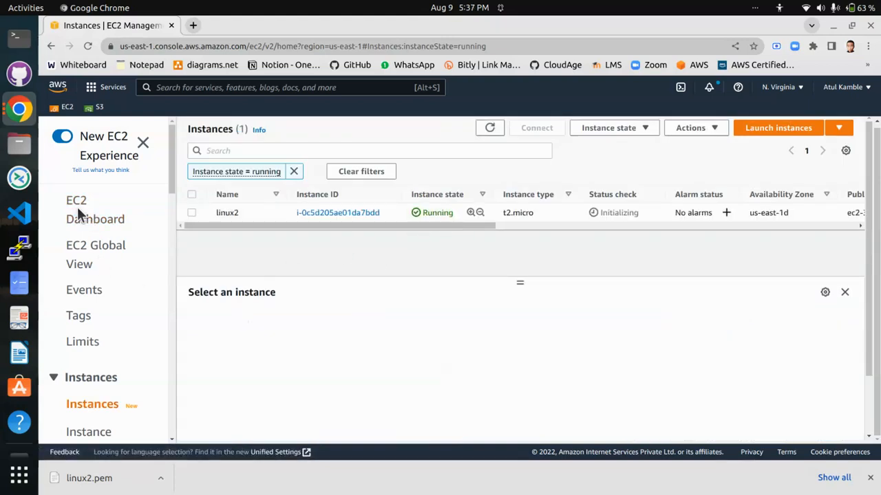
pyautogui.click(192, 212)
pyautogui.scroll(-3, 537, 362)
pyautogui.scroll(2, 393, 367)
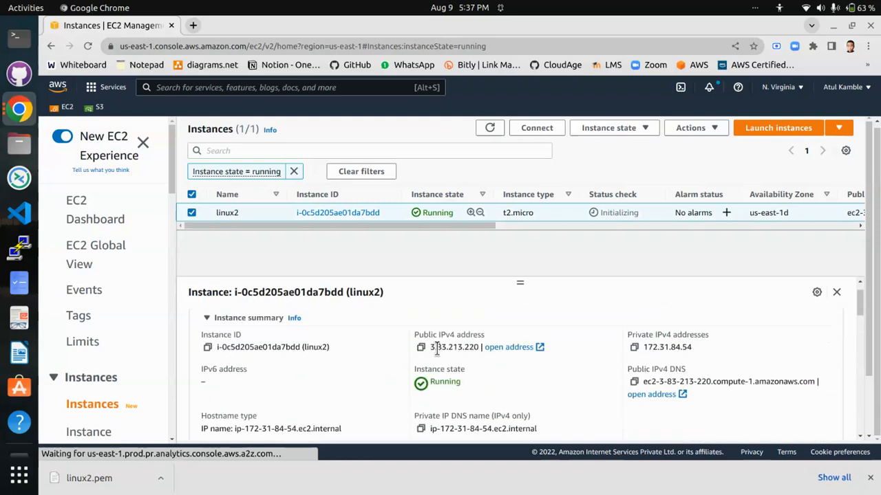
pyautogui.click(420, 346)
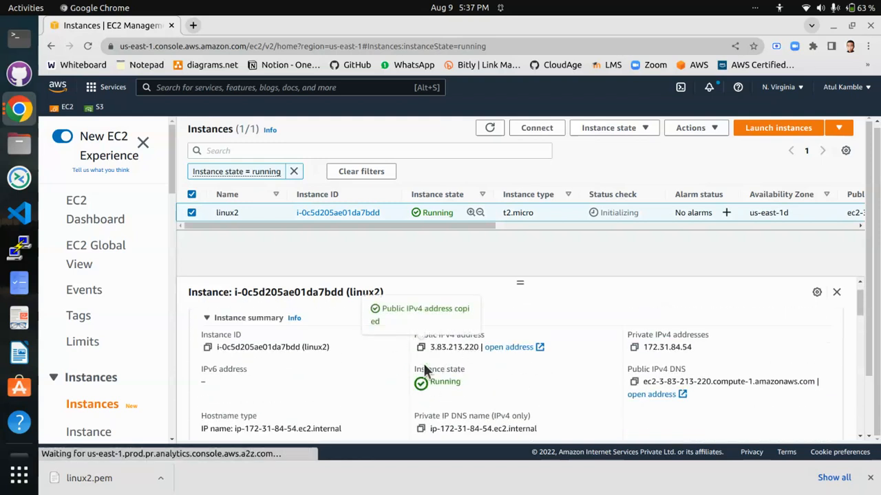
# - Open the bookmarked online Notepad in a new browser tab and paste the copied public IPv4 address into it
pyautogui.click(192, 26)
pyautogui.click(124, 66)
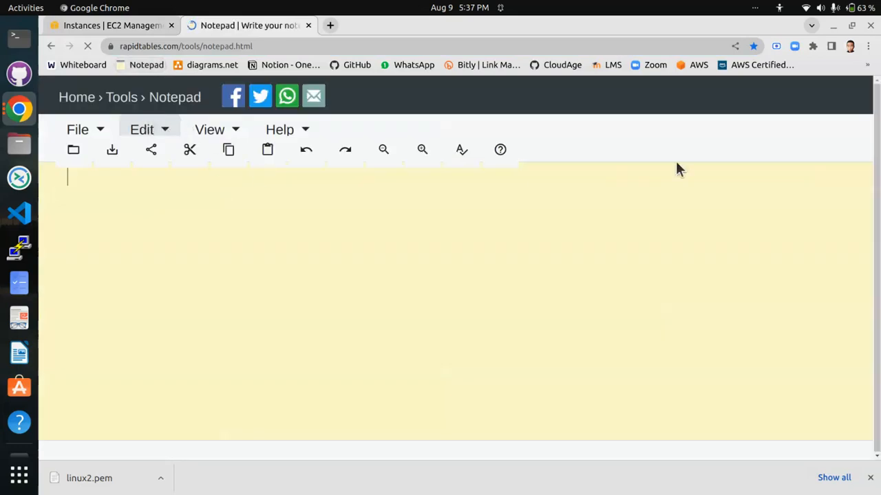
pyautogui.click(850, 185)
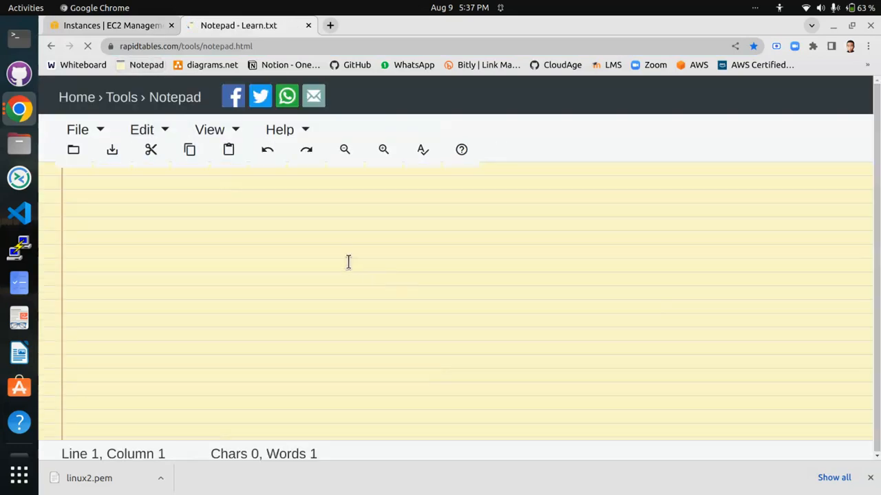
pyautogui.press('Return')
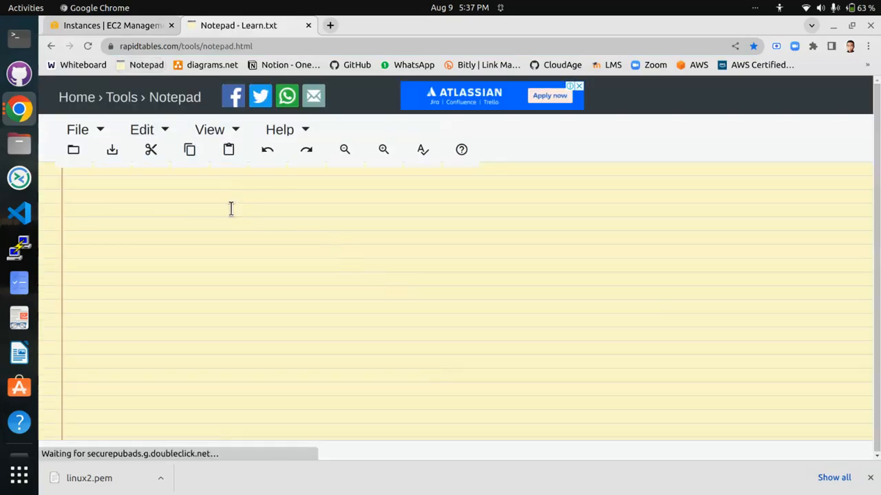
pyautogui.rightClick(231, 209)
pyautogui.click(268, 281)
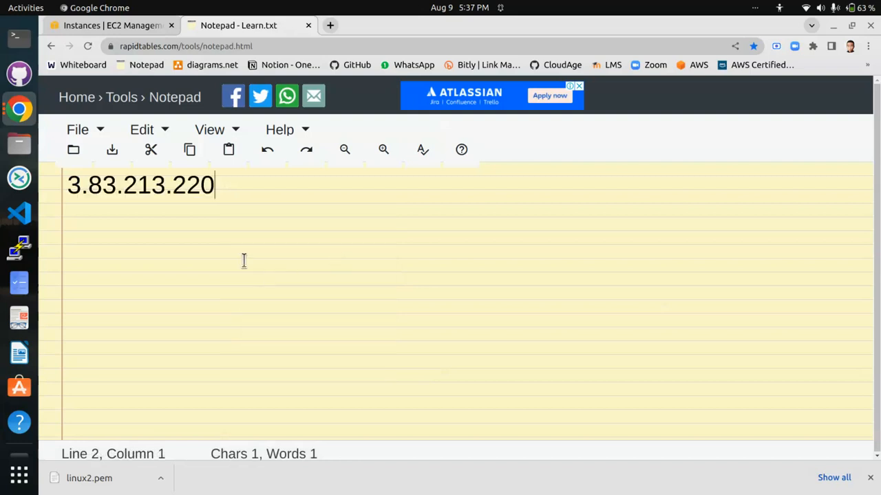
pyautogui.tripleClick(242, 182)
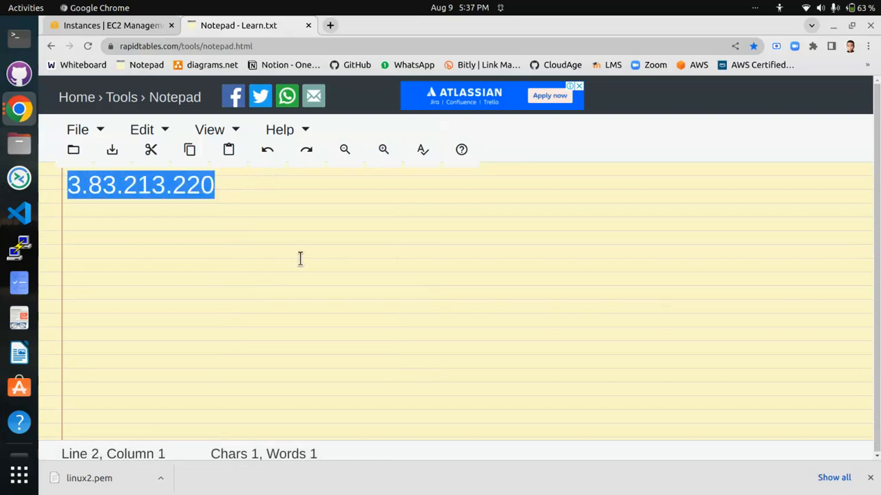
# - Return to the EC2 console and open the details of the newly allocated Elastic IP address
pyautogui.click(138, 27)
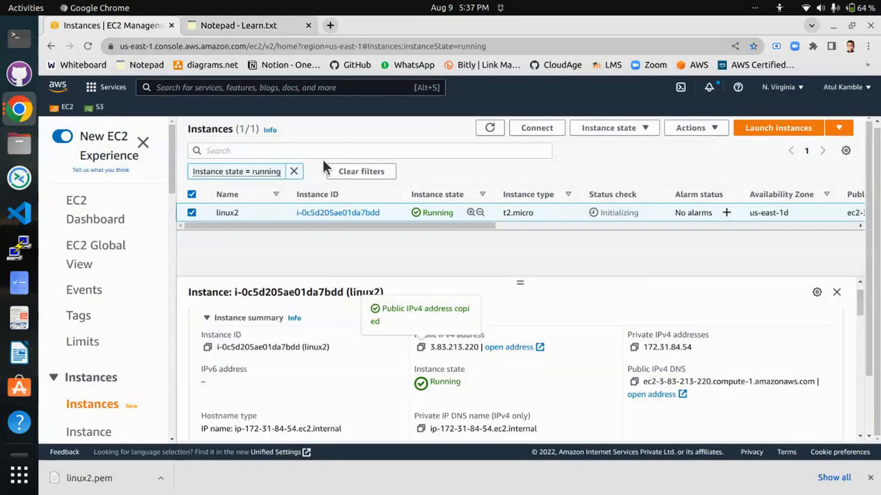
pyautogui.click(79, 205)
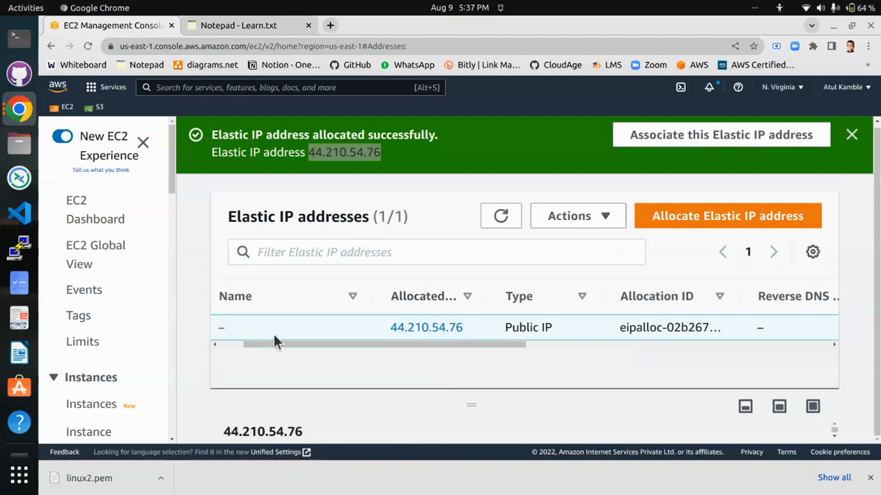
pyautogui.click(424, 328)
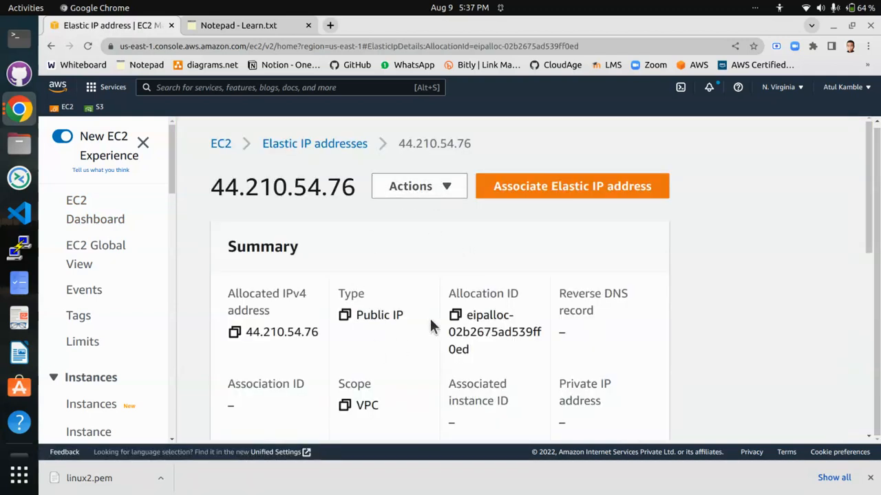
pyautogui.scroll(-1, 295, 218)
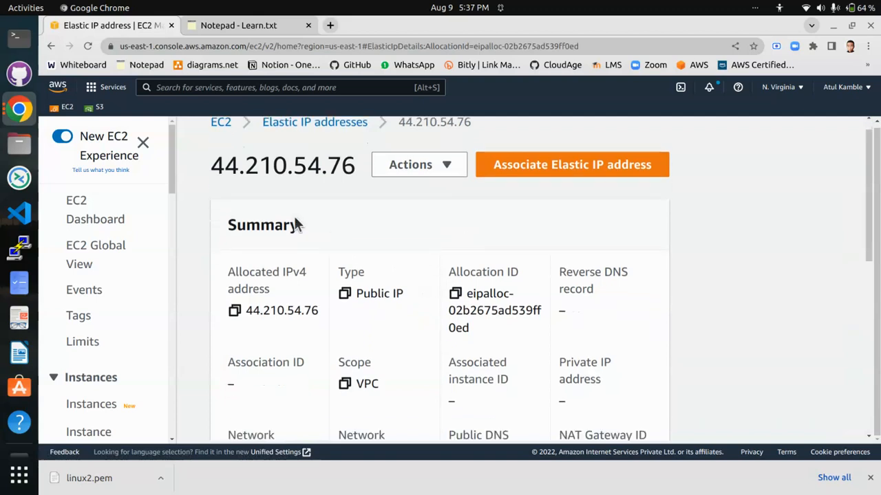
pyautogui.click(451, 164)
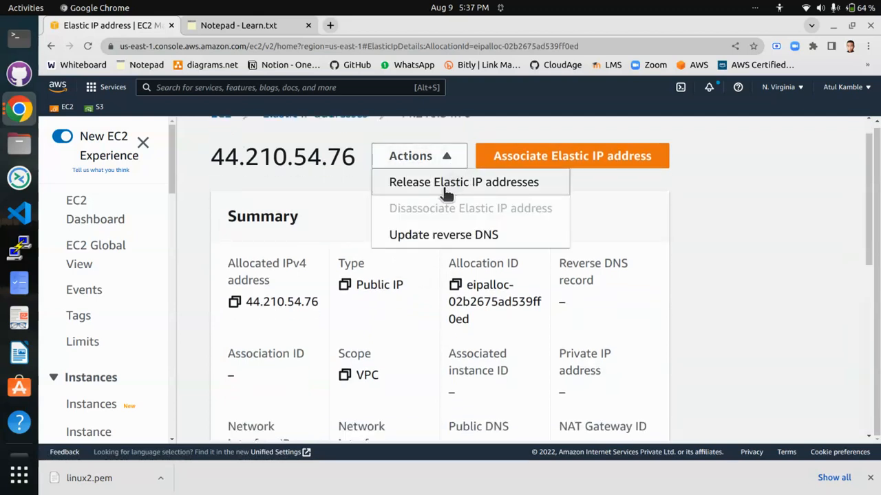
pyautogui.click(680, 195)
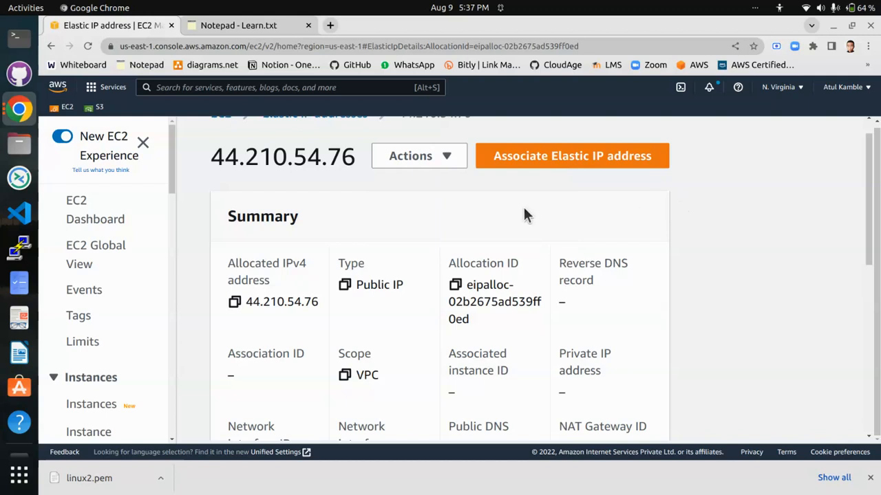
# - Associate the Elastic IP address with the running linux2 instance, leaving the private IP address blank and reassociation disabled
pyautogui.click(571, 164)
pyautogui.scroll(-5, 359, 254)
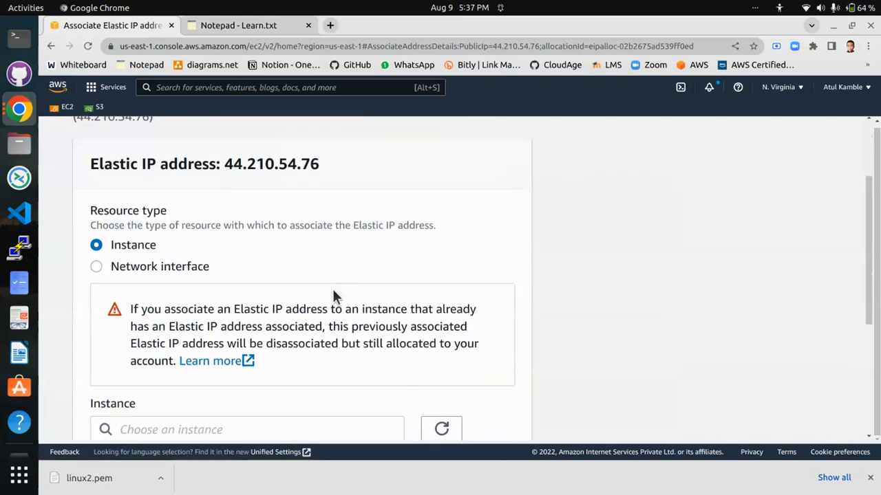
pyautogui.click(284, 308)
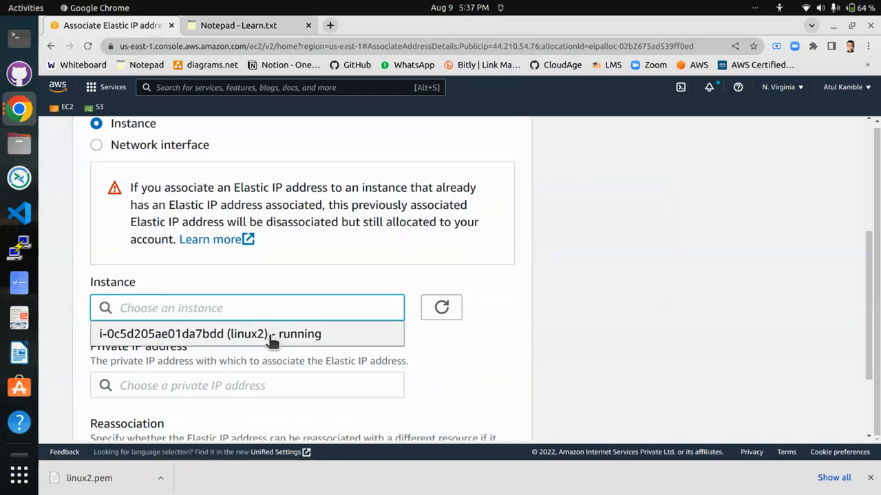
pyautogui.click(275, 335)
pyautogui.scroll(-3, 330, 311)
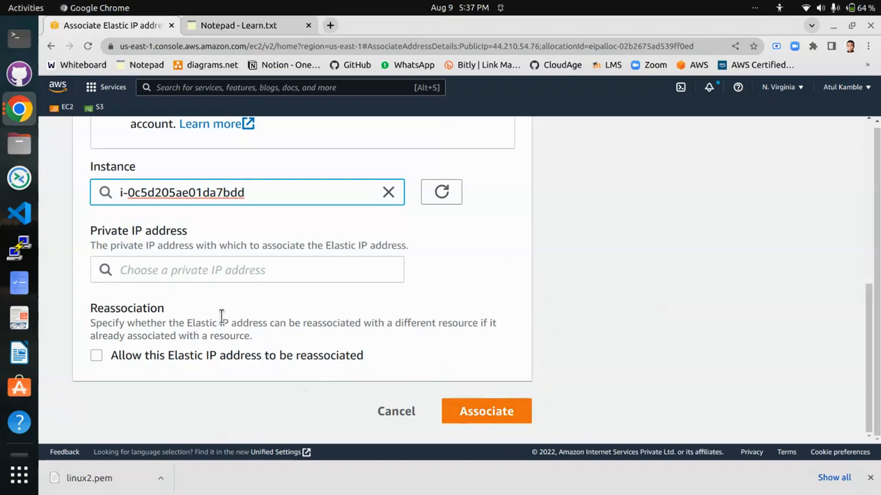
pyautogui.click(168, 271)
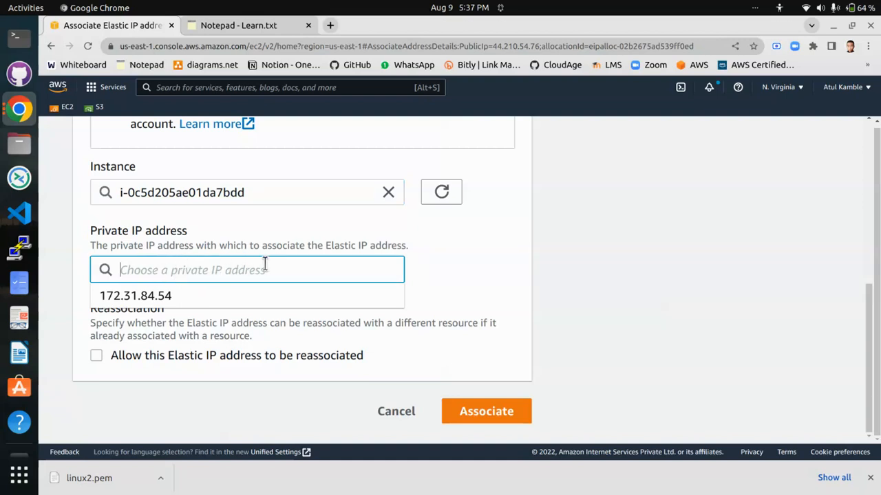
pyautogui.click(482, 260)
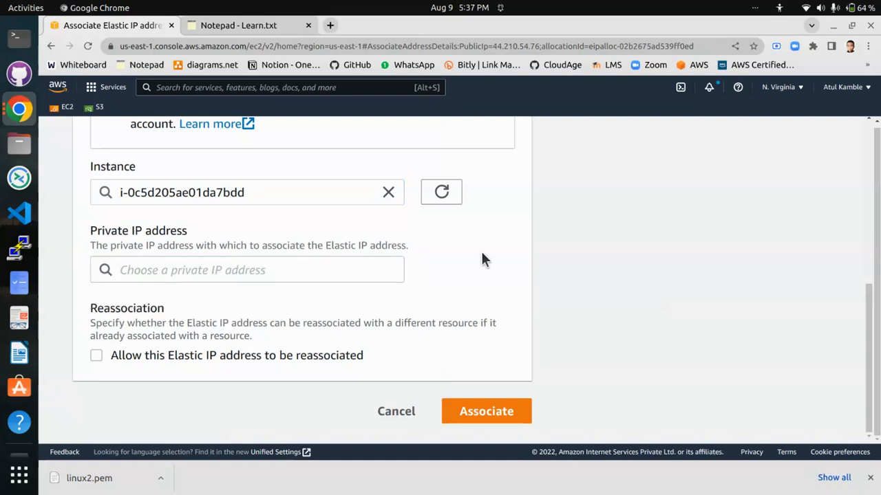
pyautogui.click(482, 417)
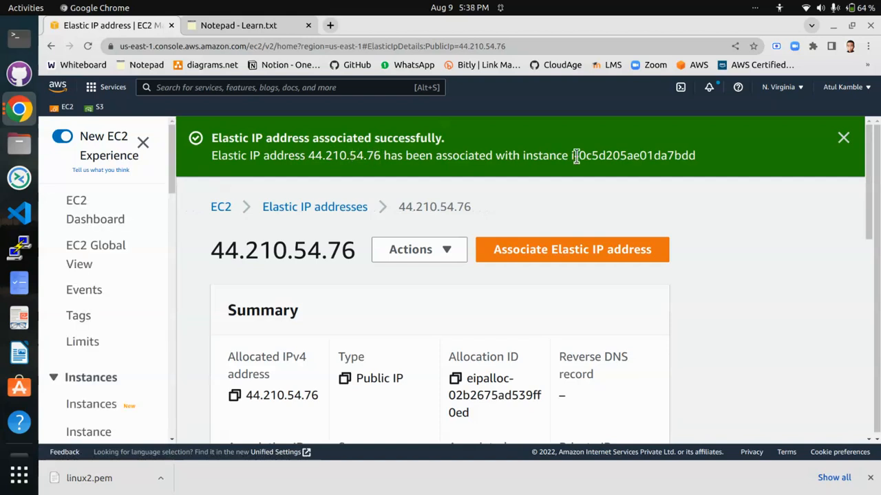
pyautogui.click(842, 139)
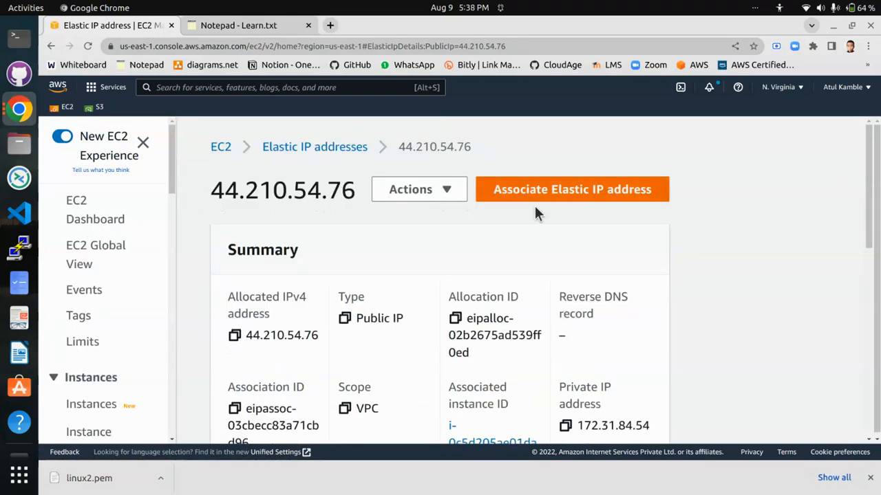
# - Reload the running instances list, select linux2 and copy its current public IPv4 address
pyautogui.click(121, 229)
pyautogui.click(261, 231)
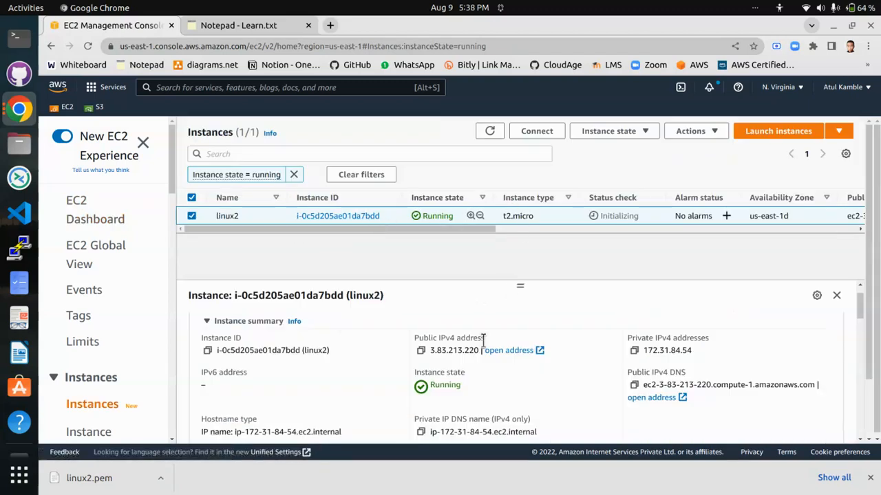
pyautogui.click(88, 45)
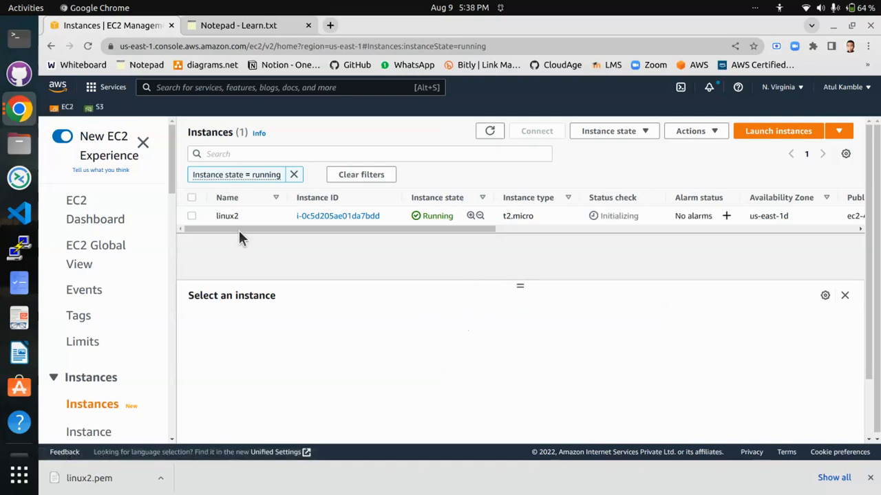
pyautogui.click(191, 216)
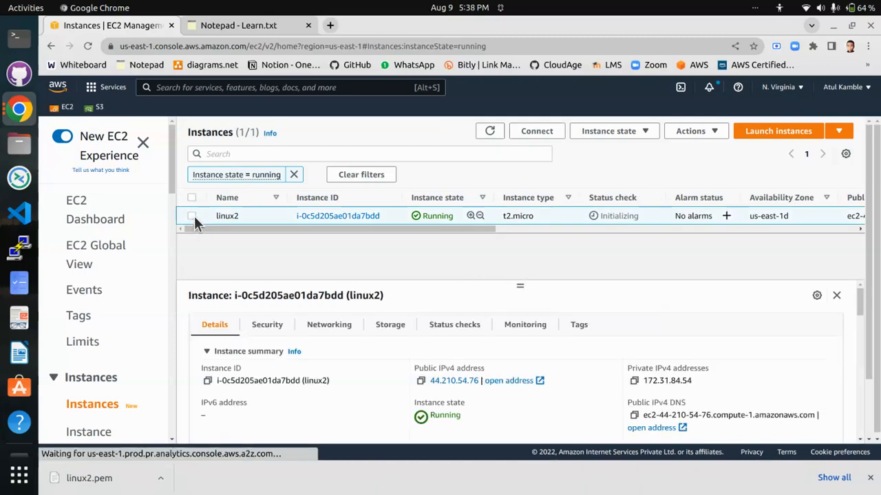
pyautogui.click(420, 381)
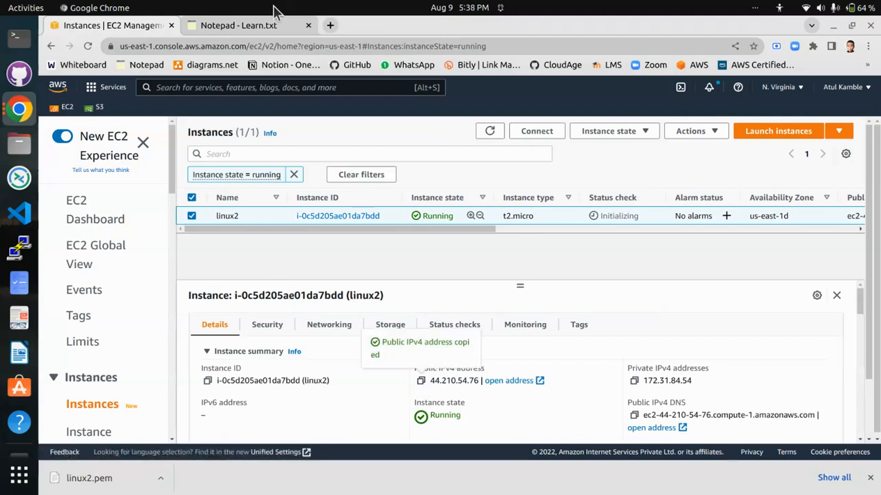
# - Switch to the online Notepad, paste 44.210.54.76 below the original address and highlight each address for comparison
pyautogui.click(255, 25)
pyautogui.hotkey('ctrl', 'v')
pyautogui.press('Return')
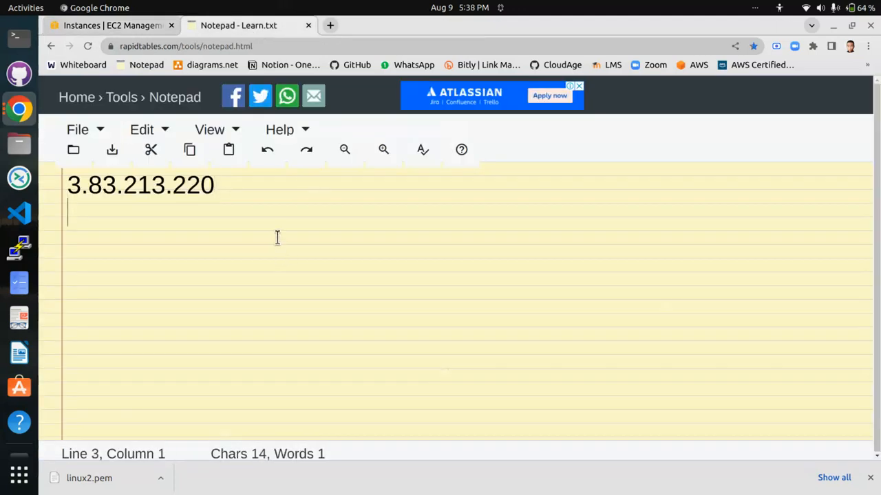
pyautogui.hotkey('ctrl', 'v')
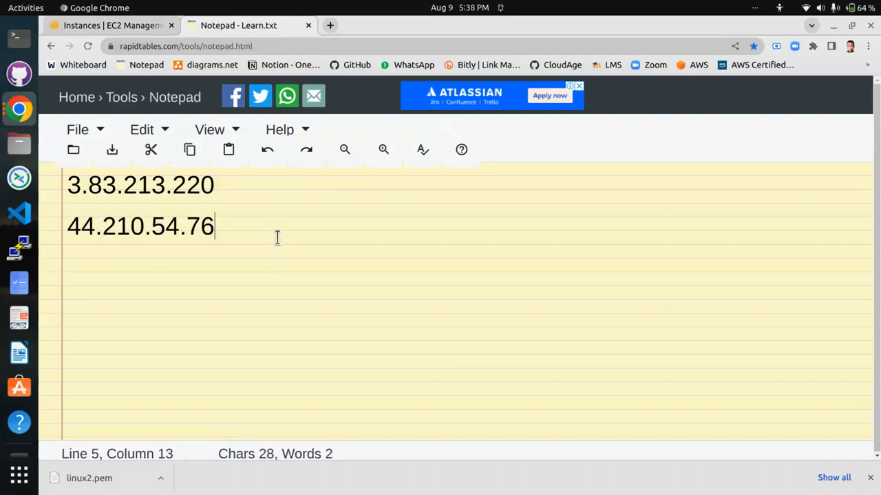
pyautogui.click(204, 290)
pyautogui.moveTo(226, 184); pyautogui.dragTo(44, 181)
pyautogui.click(161, 226)
pyautogui.moveTo(216, 226); pyautogui.dragTo(70, 225)
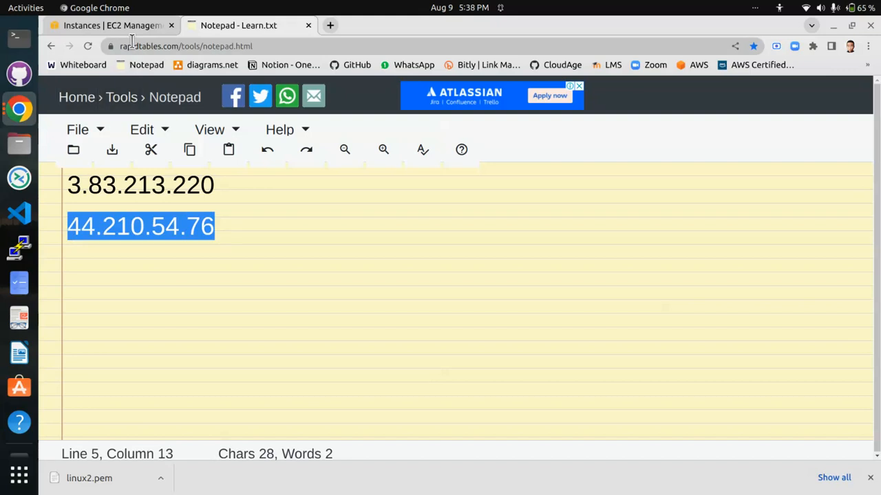
# - Return to the EC2 console, open the Elastic IP address's details and disassociate it from the instance
pyautogui.click(141, 27)
pyautogui.click(77, 206)
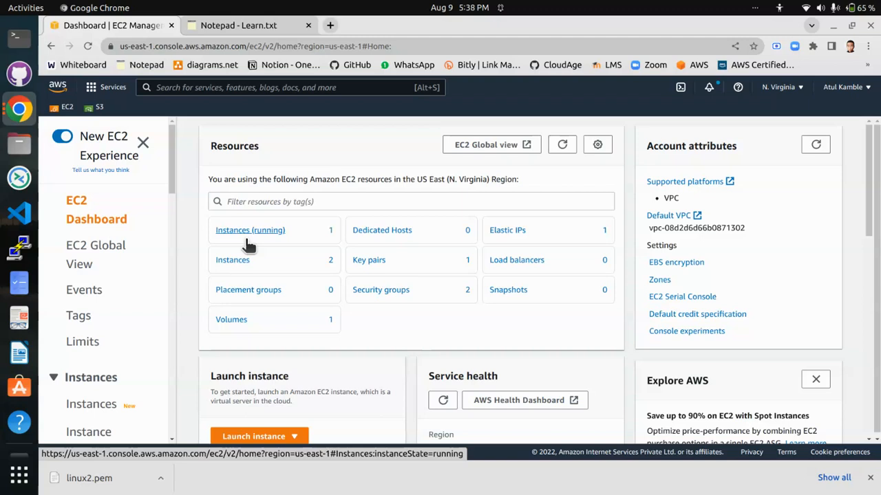
pyautogui.click(517, 231)
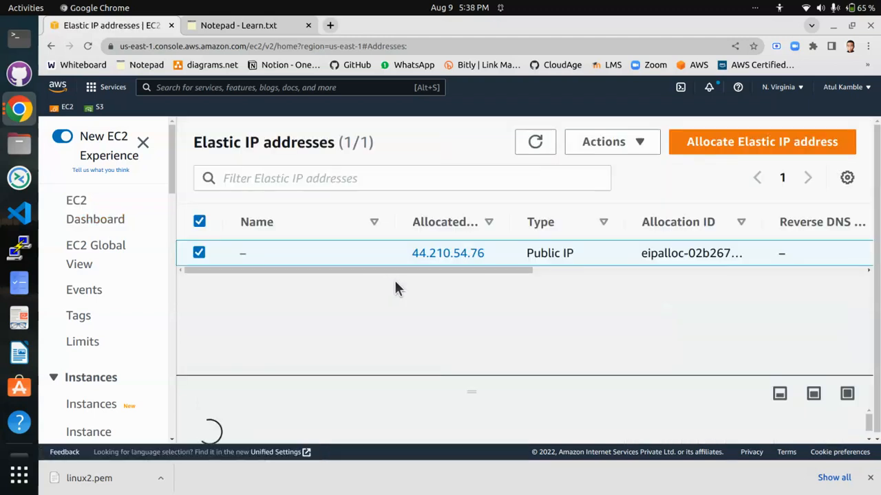
pyautogui.click(465, 254)
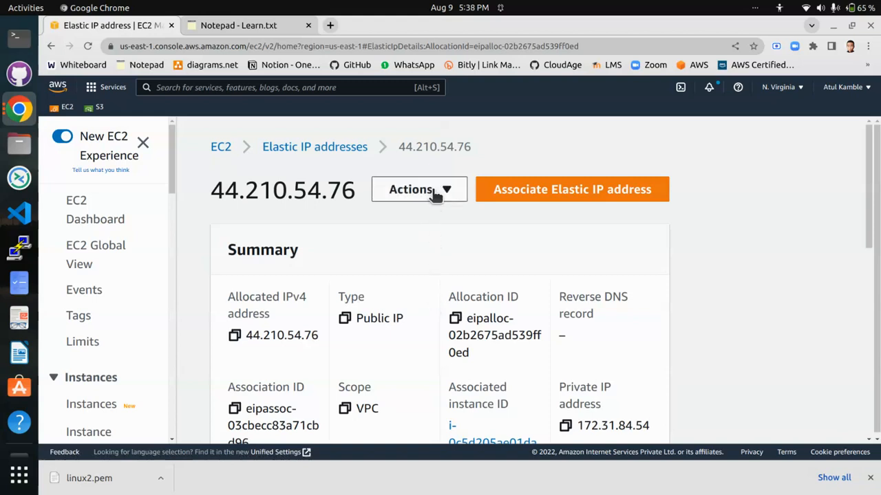
pyautogui.click(435, 196)
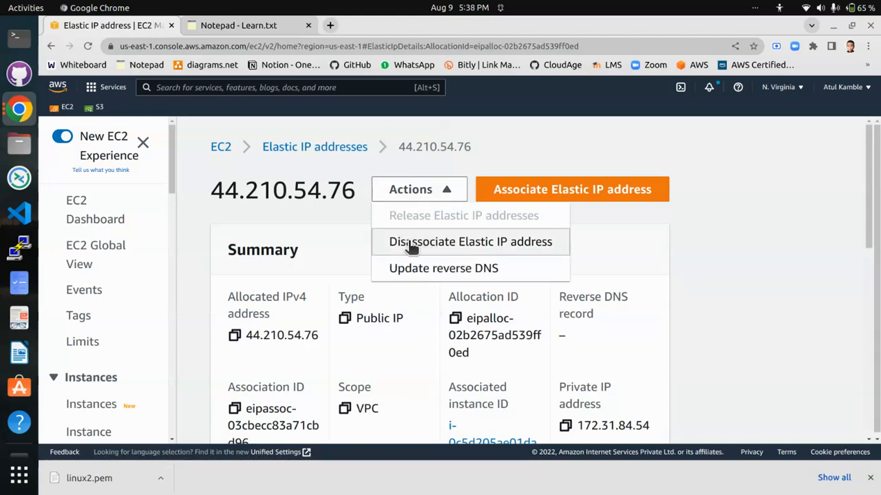
pyautogui.click(466, 246)
pyautogui.click(641, 402)
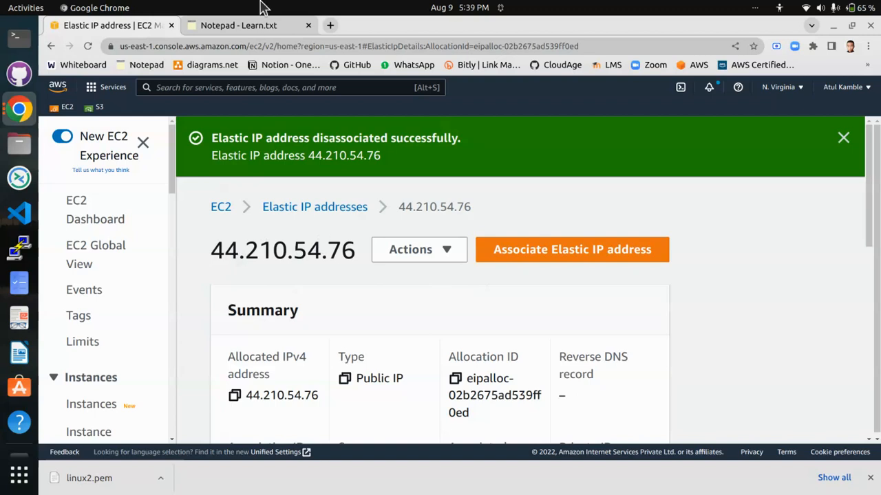
# - Review the original and Elastic IP addresses recorded in the online Notepad
pyautogui.click(229, 25)
pyautogui.click(206, 249)
pyautogui.moveTo(223, 191); pyautogui.dragTo(42, 186)
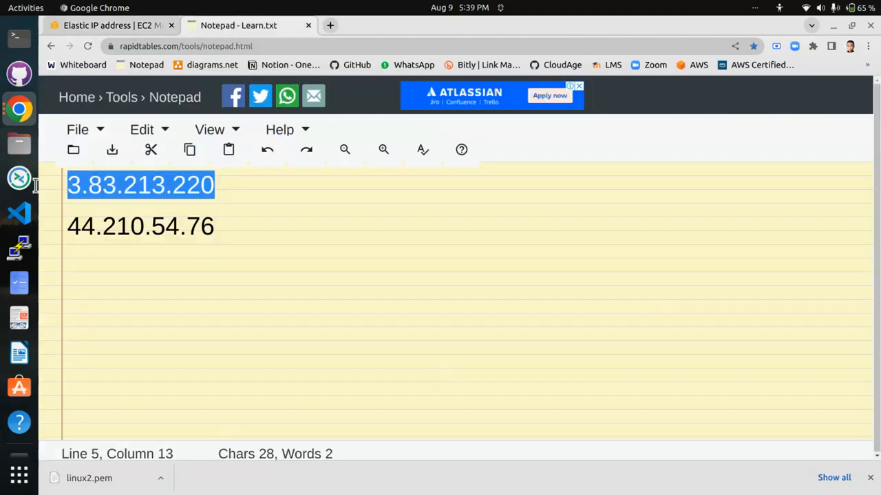
pyautogui.click(169, 233)
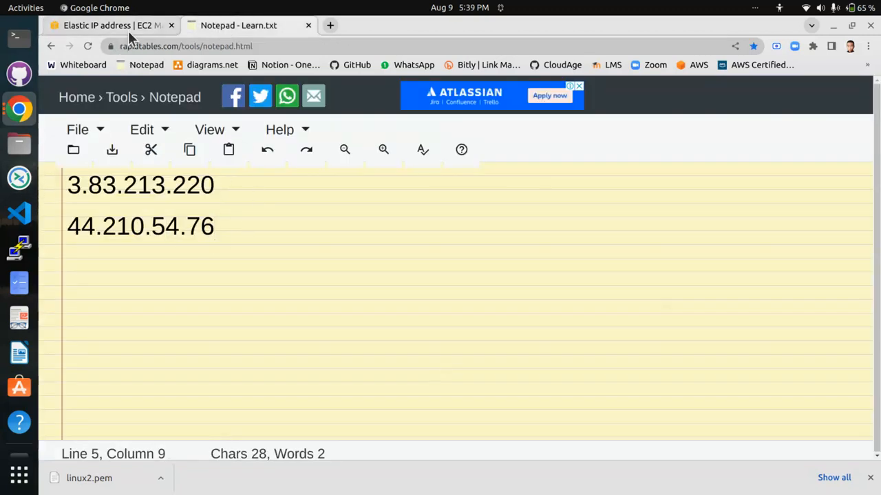
# - Return to the EC2 console, refresh the running instances and copy linux2's public IPv4 address after the disassociation
pyautogui.click(128, 30)
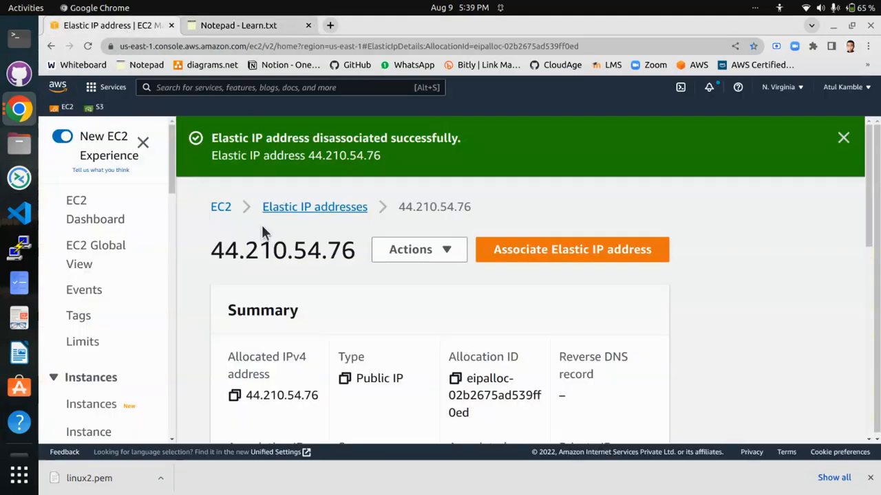
pyautogui.click(68, 216)
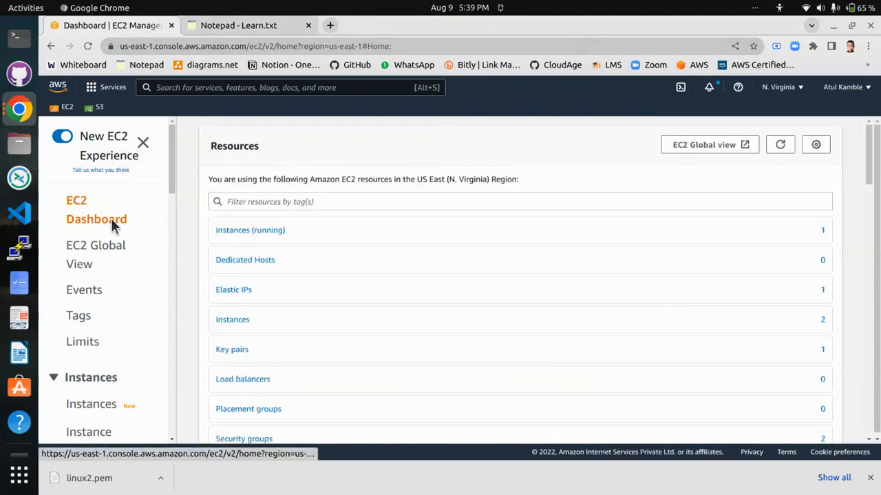
pyautogui.click(268, 235)
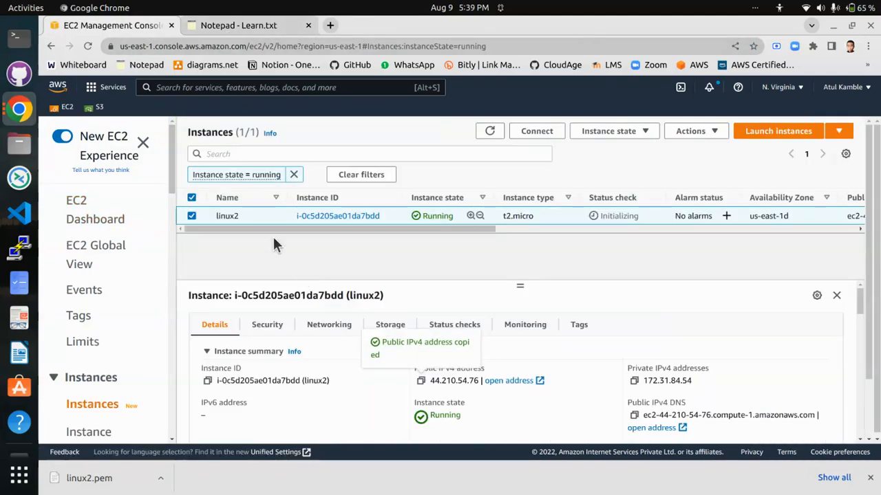
pyautogui.click(87, 47)
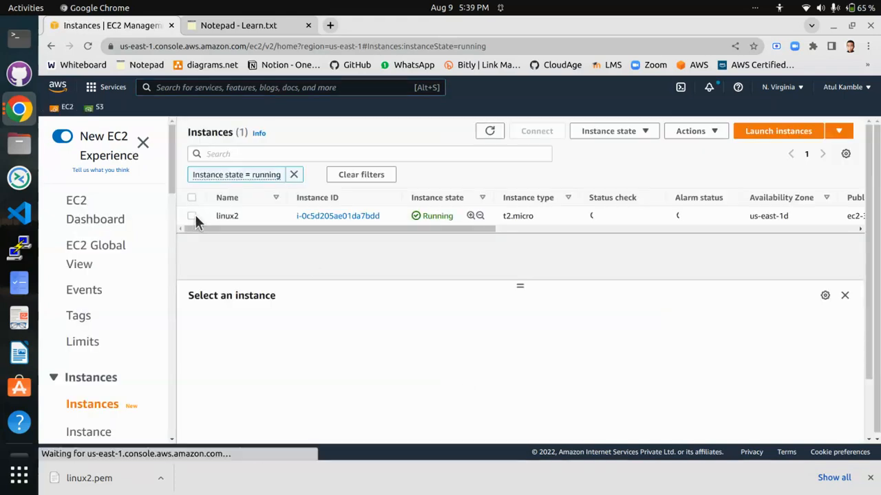
pyautogui.click(193, 215)
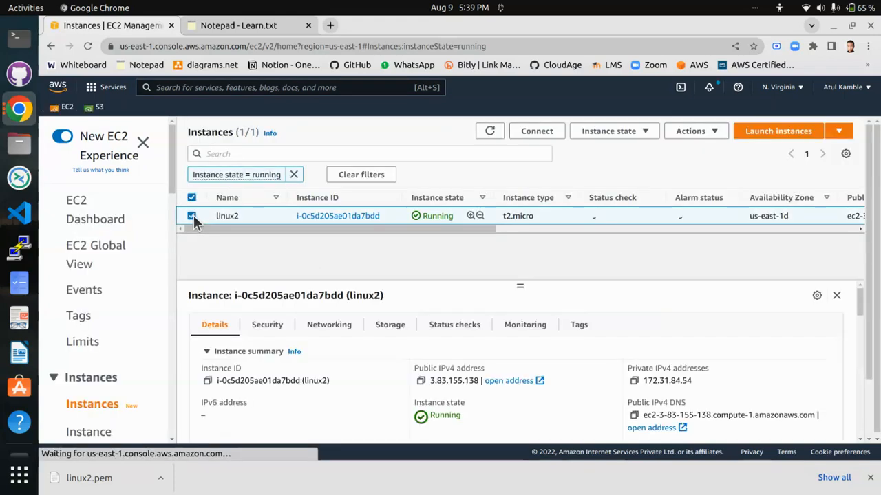
pyautogui.click(420, 380)
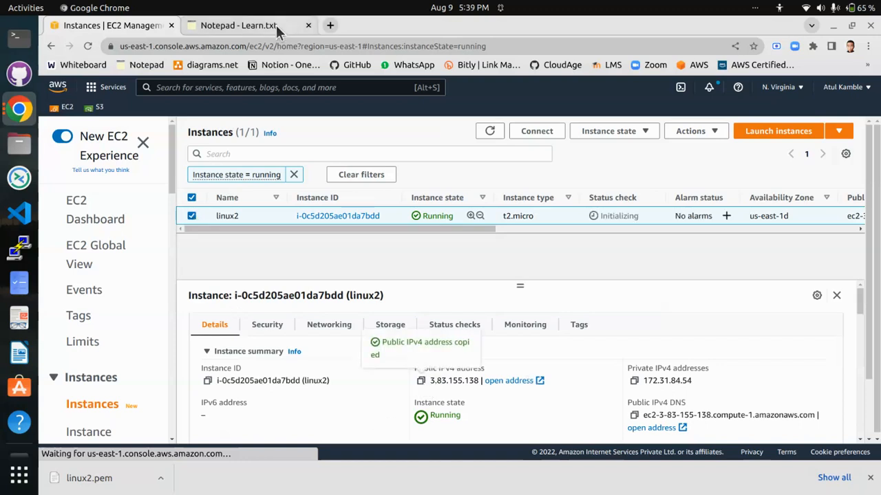
# - Paste the copied address 3.83.155.138 into the online Notepad on a new line directly beneath 3.83.213.220
pyautogui.click(276, 24)
pyautogui.click(144, 25)
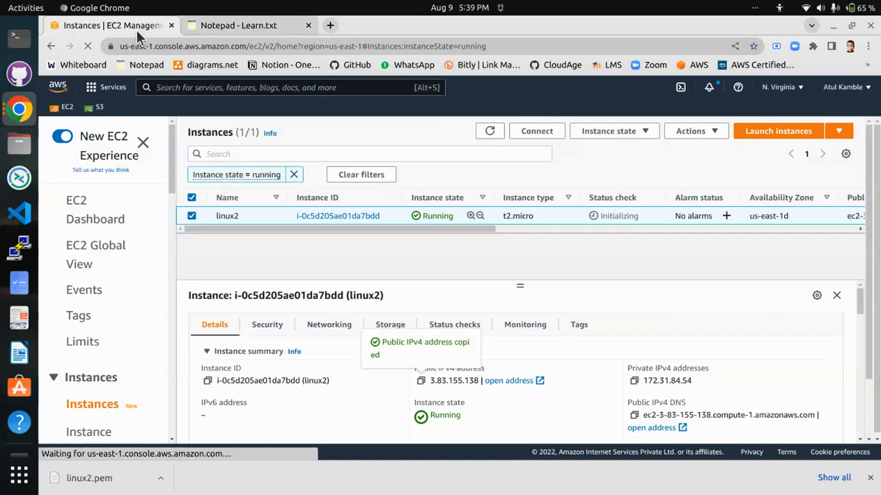
pyautogui.click(206, 28)
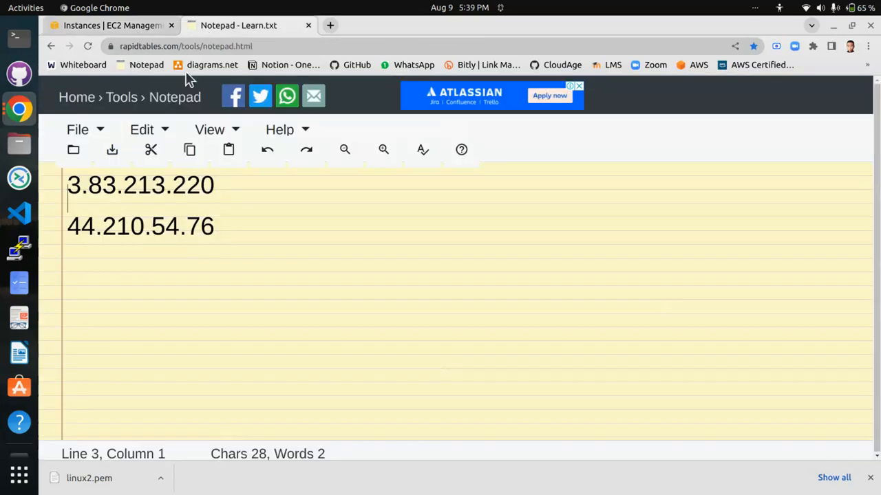
pyautogui.click(131, 25)
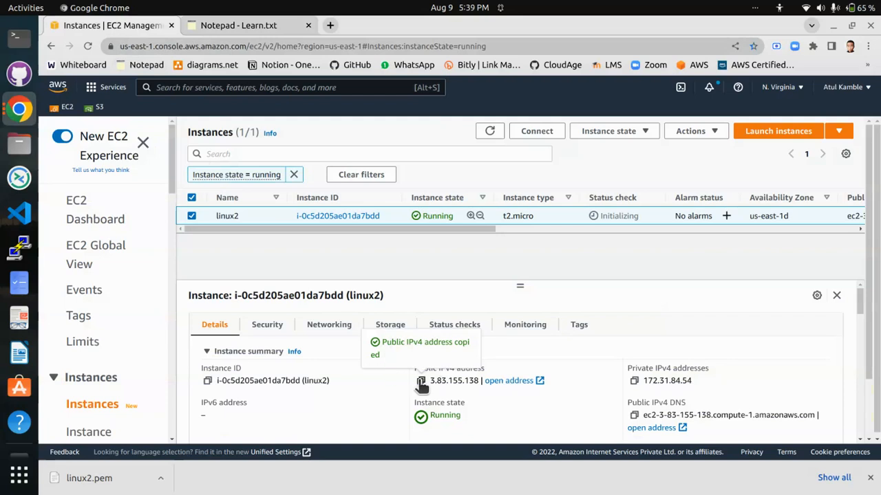
pyautogui.click(239, 31)
pyautogui.click(232, 184)
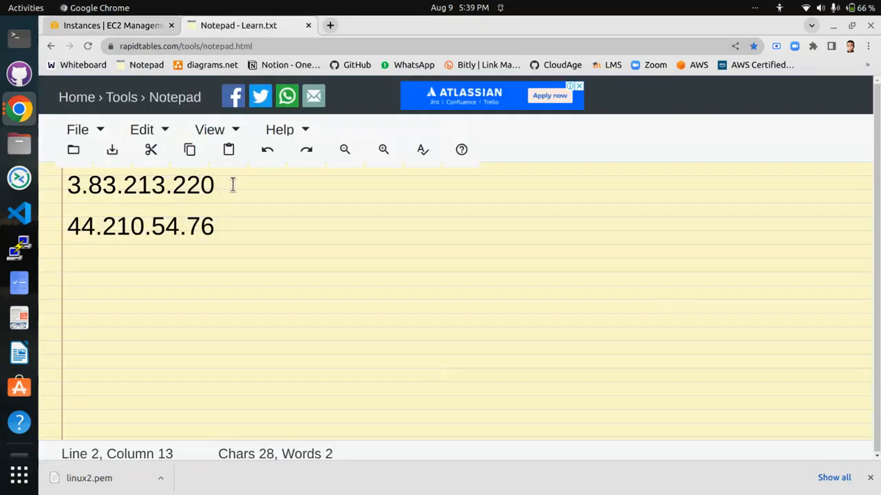
pyautogui.press('Return')
pyautogui.press('Return')
pyautogui.hotkey('ctrl', 'v')
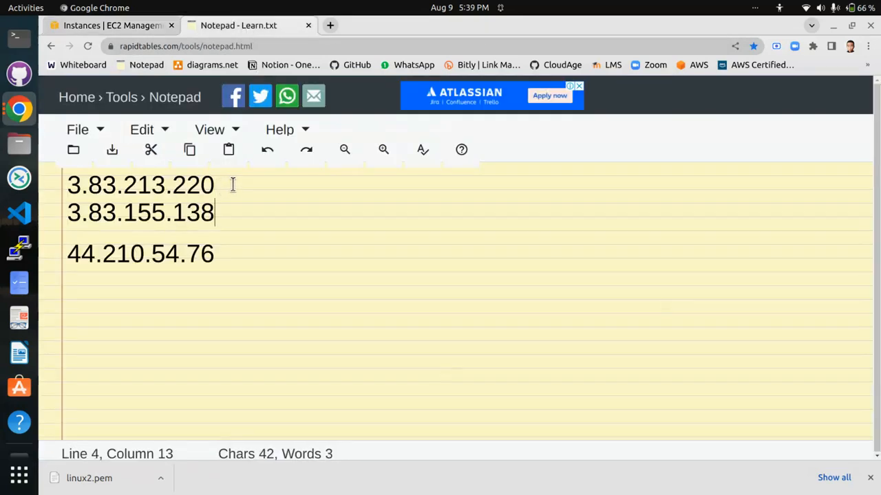
# - Compare the recorded addresses in the online Notepad, then return to the EC2 console and open the details of Elastic IP 44.210.54.76
pyautogui.moveTo(225, 209); pyautogui.dragTo(82, 213)
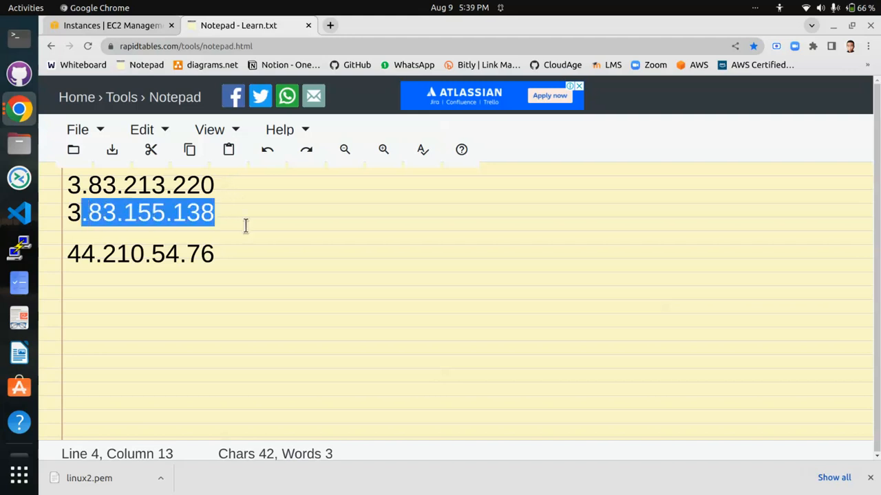
pyautogui.click(270, 228)
pyautogui.click(99, 28)
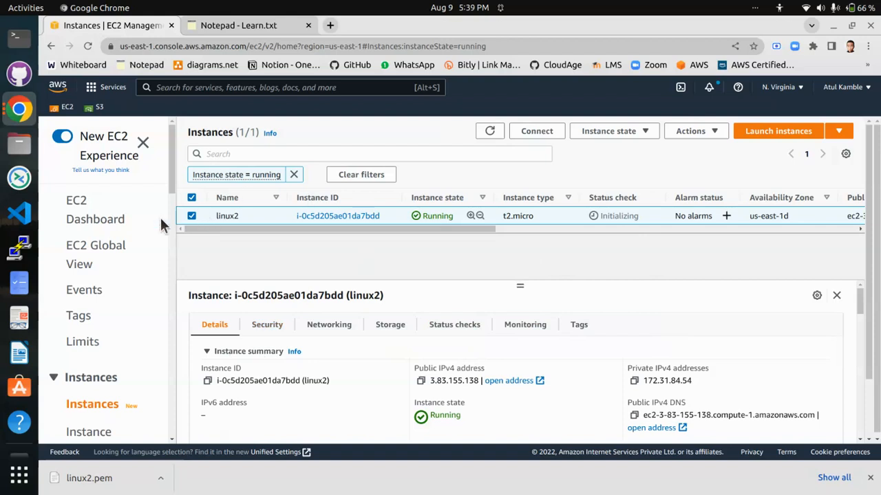
pyautogui.click(76, 203)
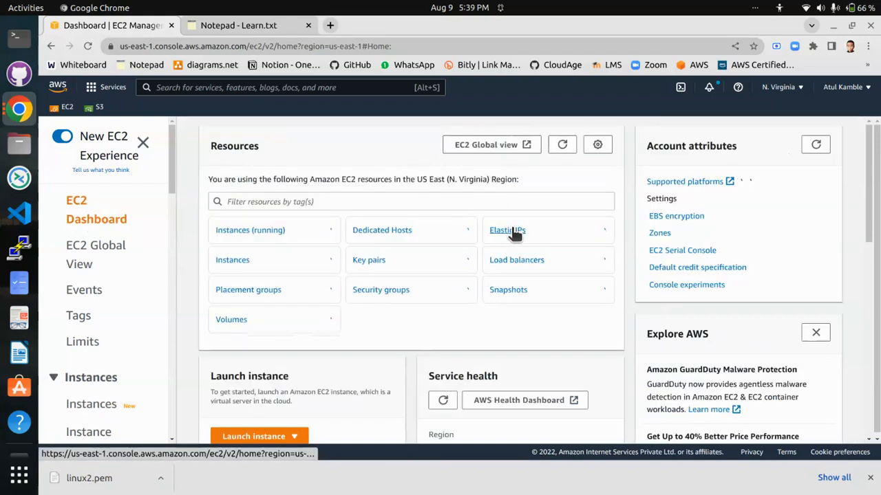
pyautogui.click(516, 231)
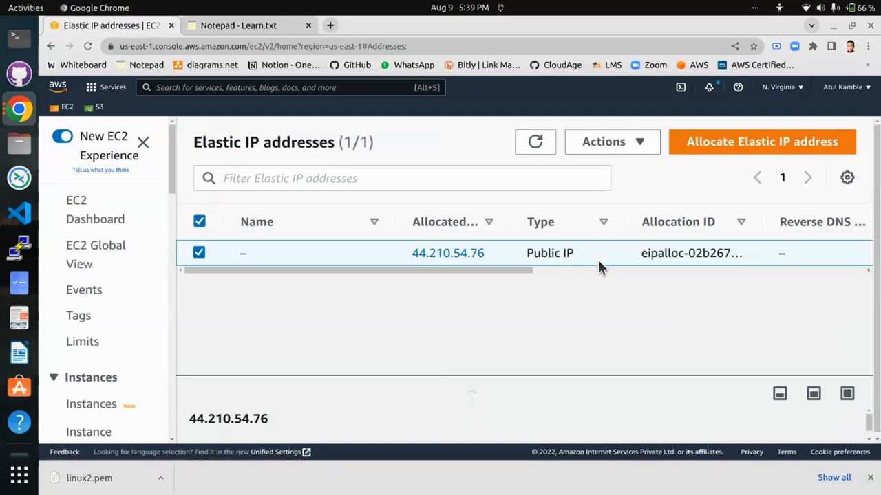
pyautogui.click(463, 254)
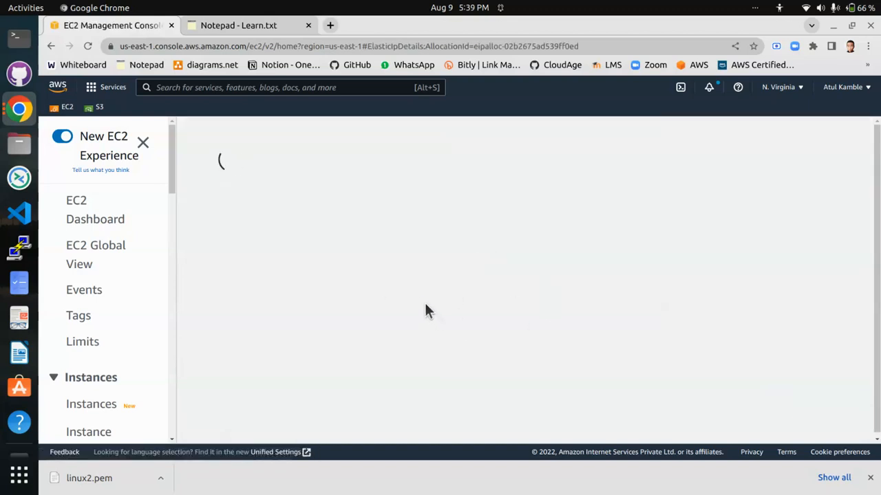
# - Release the Elastic IP address 44.210.54.76 from the account and dismiss the resulting notification
pyautogui.click(451, 190)
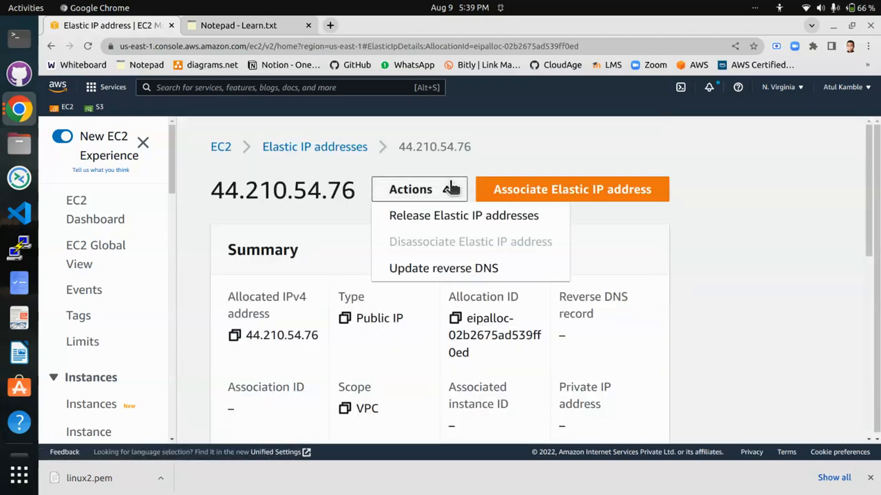
pyautogui.click(460, 216)
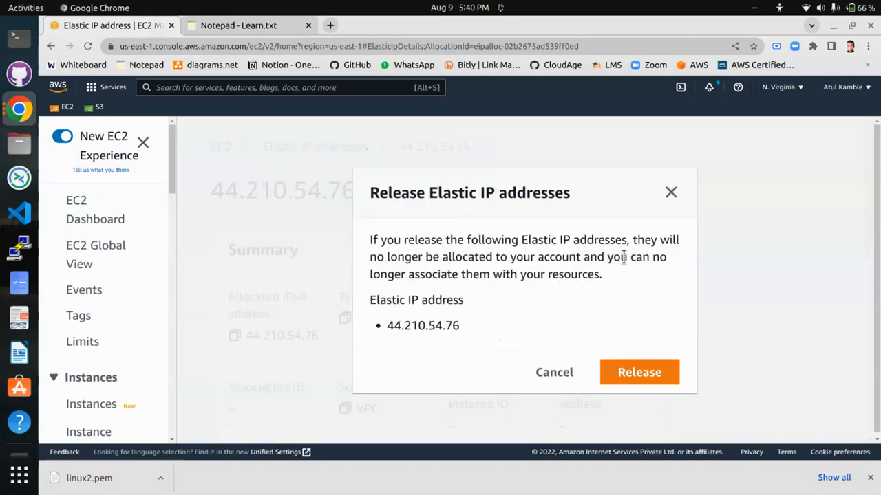
pyautogui.click(641, 370)
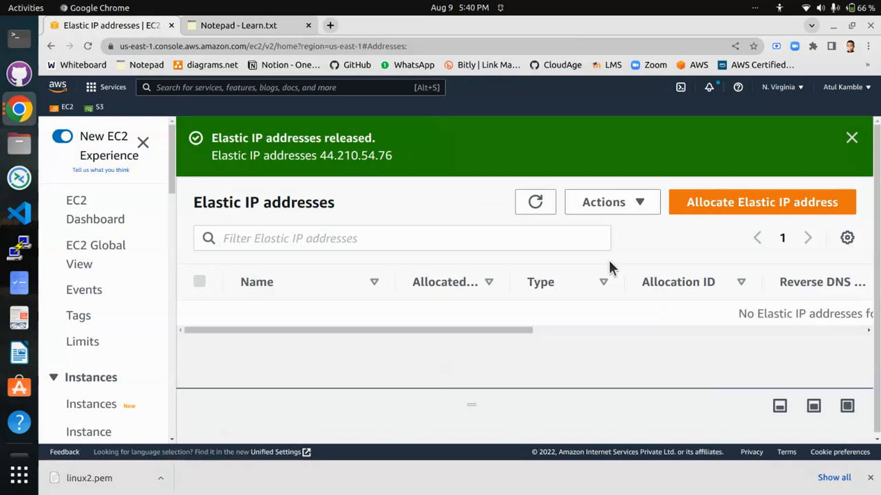
pyautogui.click(853, 139)
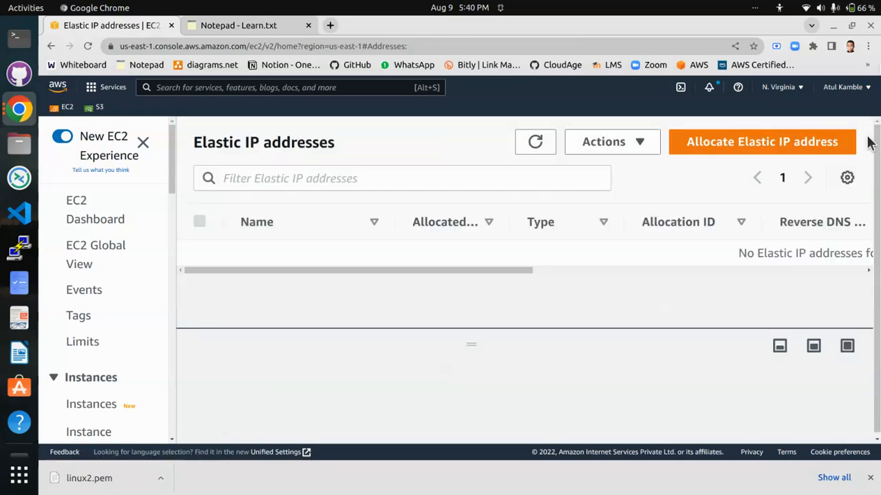